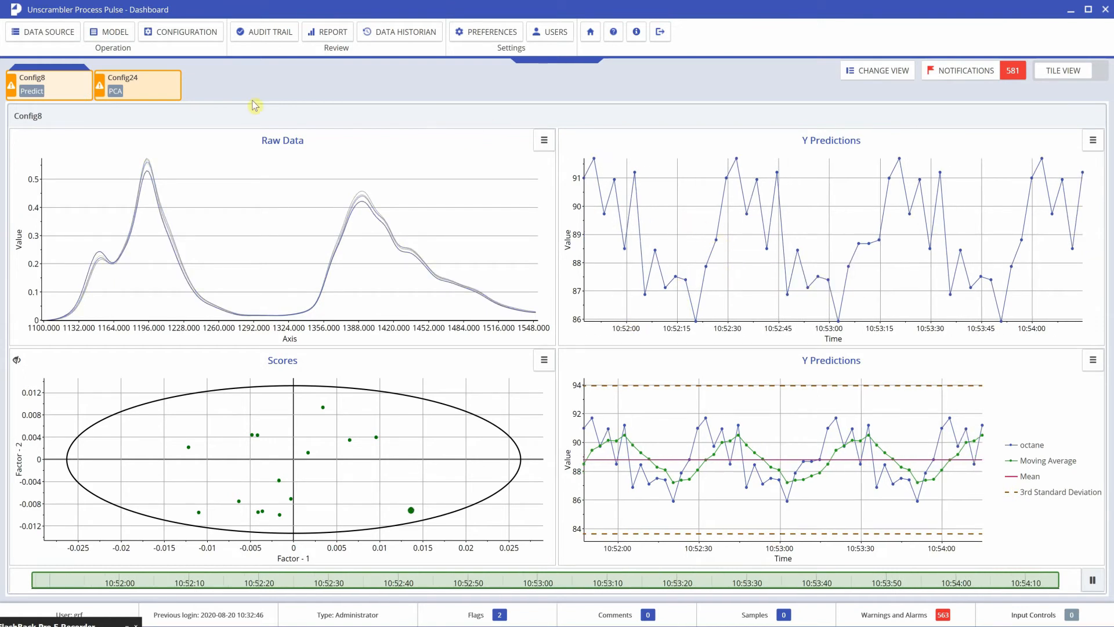
Step: Show Configuration Management with its list of stopped configurations, including PLS Octane in Gasoline_GRF
{"action": "left_click", "coordinate": [194, 33]}
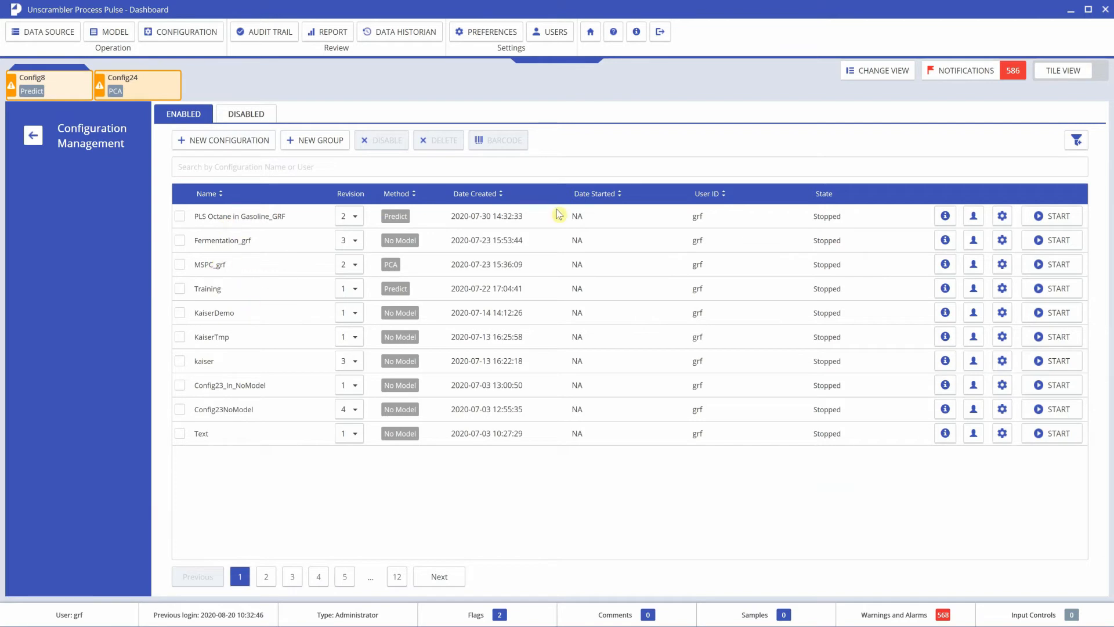
Step: Show the Configuration Details of PLS Octane in Gasoline_GRF
{"action": "left_click", "coordinate": [944, 216]}
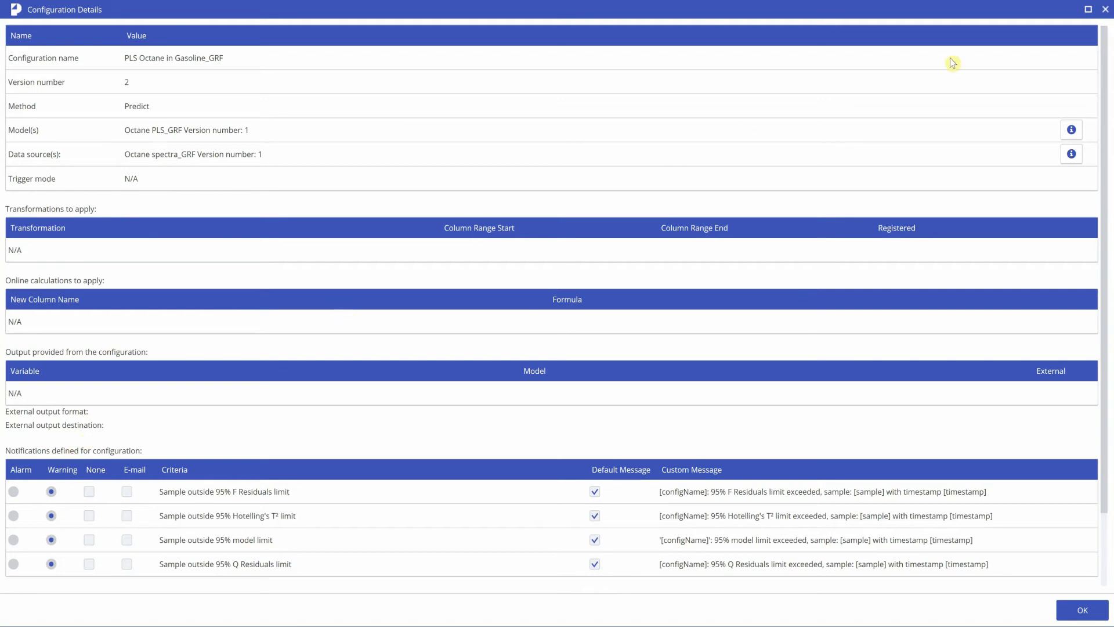
Step: Close the PLS Octane in Gasoline_GRF details window
{"action": "left_click", "coordinate": [1103, 16]}
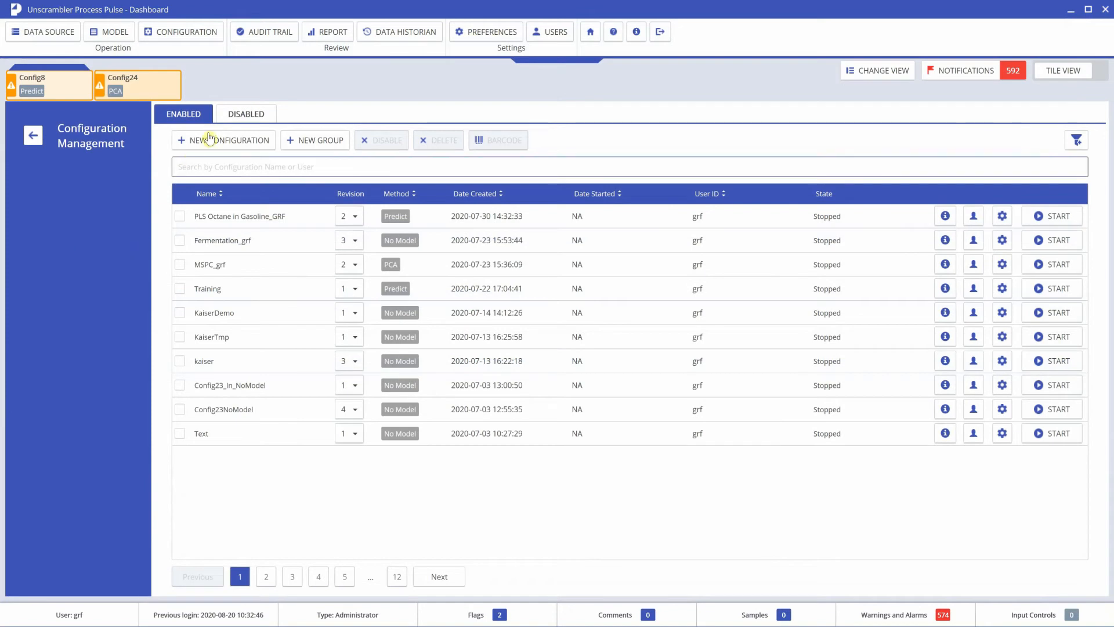
Step: Create a configuration named 'DemoConfiguration' with the Predict method and advance to Models
{"action": "left_click", "coordinate": [214, 140]}
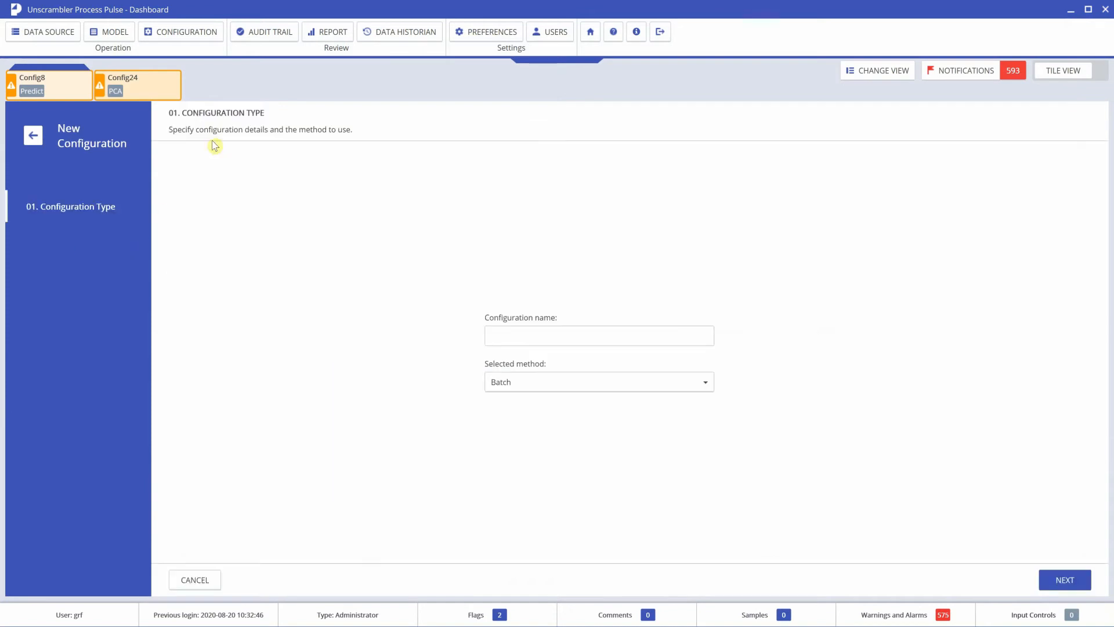
{"action": "left_click", "coordinate": [529, 338]}
{"action": "type", "text": "DemoConfiguration"}
{"action": "left_click", "coordinate": [704, 383]}
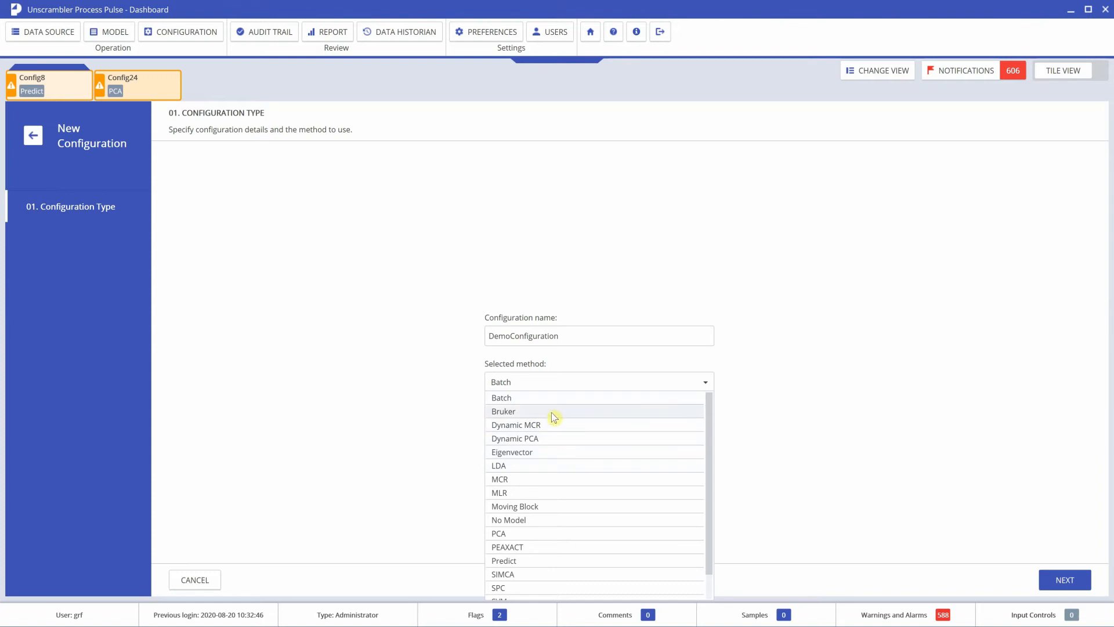
{"action": "scroll", "coordinate": [558, 417], "scroll_direction": "down", "scroll_amount": 1}
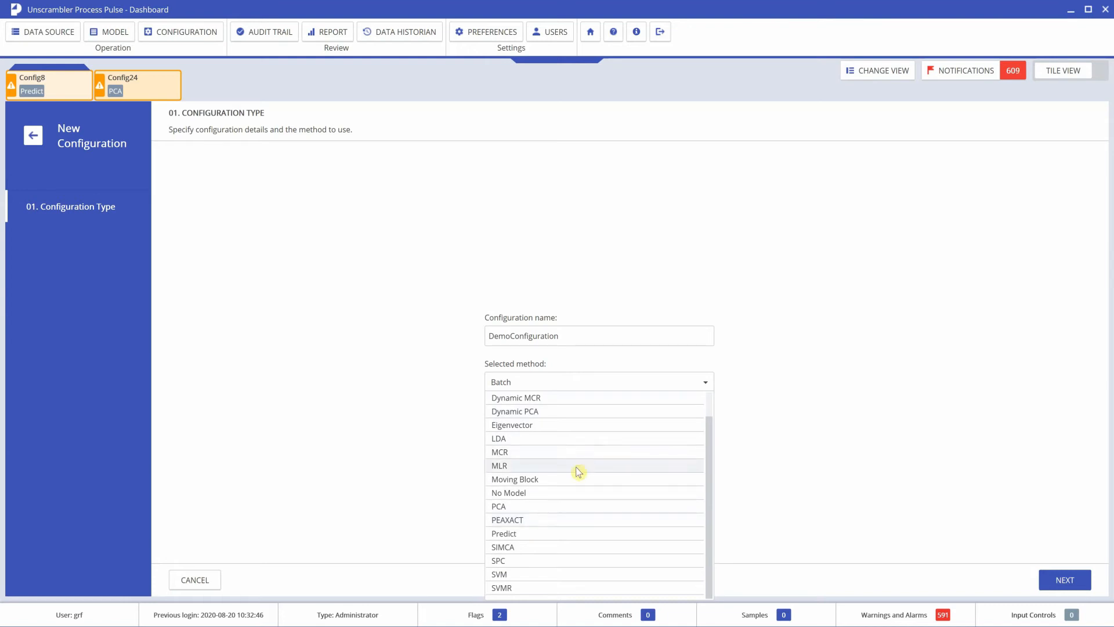
{"action": "left_click", "coordinate": [524, 533]}
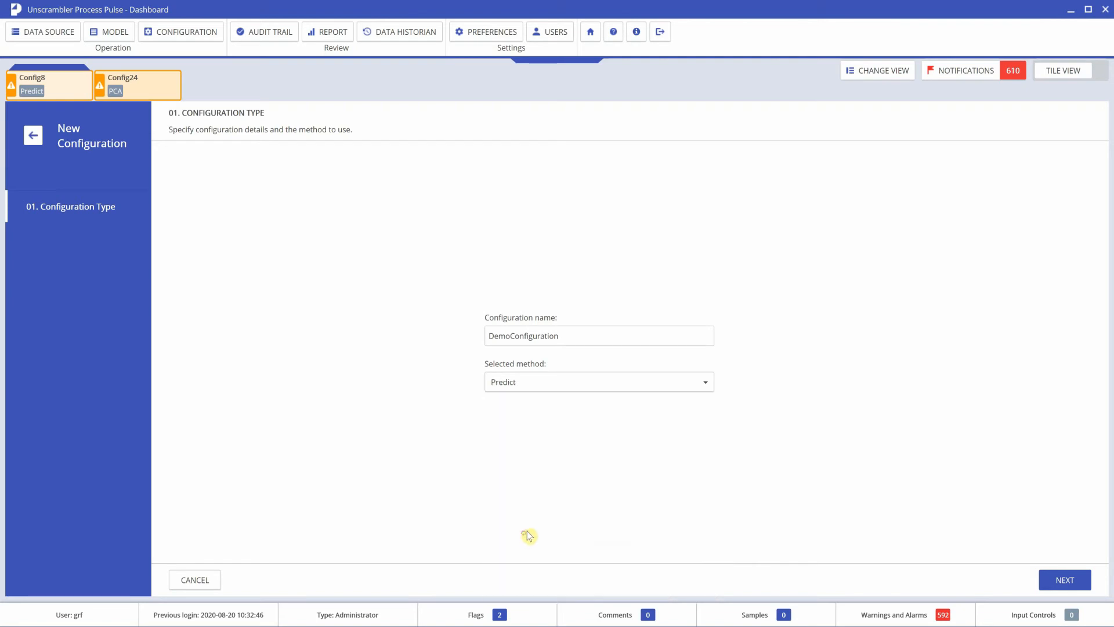
{"action": "left_click", "coordinate": [1073, 583]}
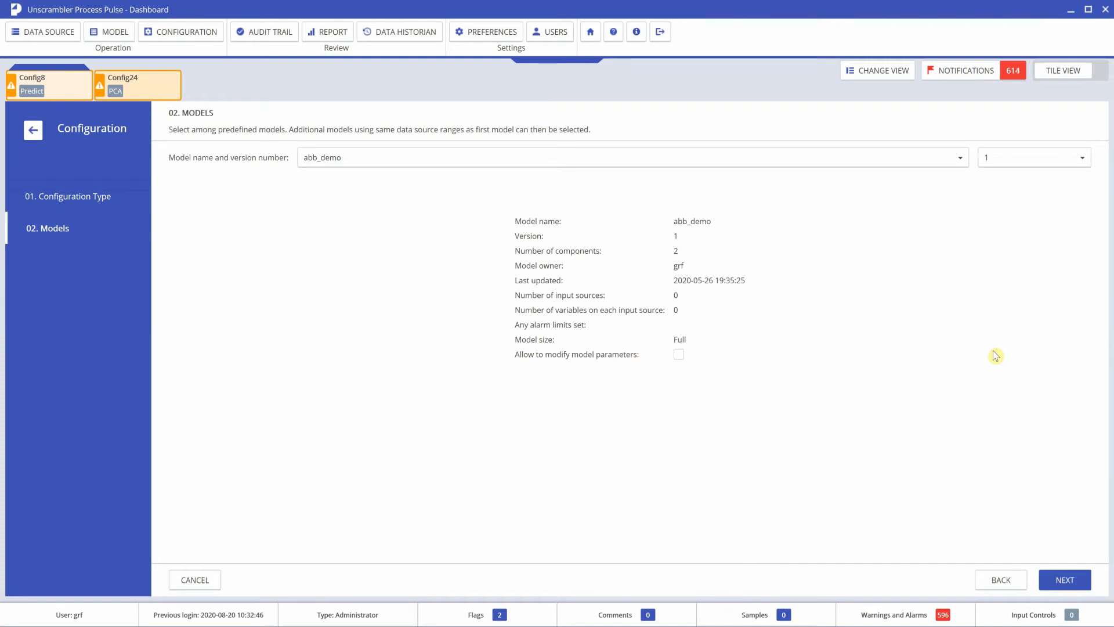
Step: Select DemoModel, keeping version 1, and advance to the Data Source step
{"action": "left_click", "coordinate": [960, 160]}
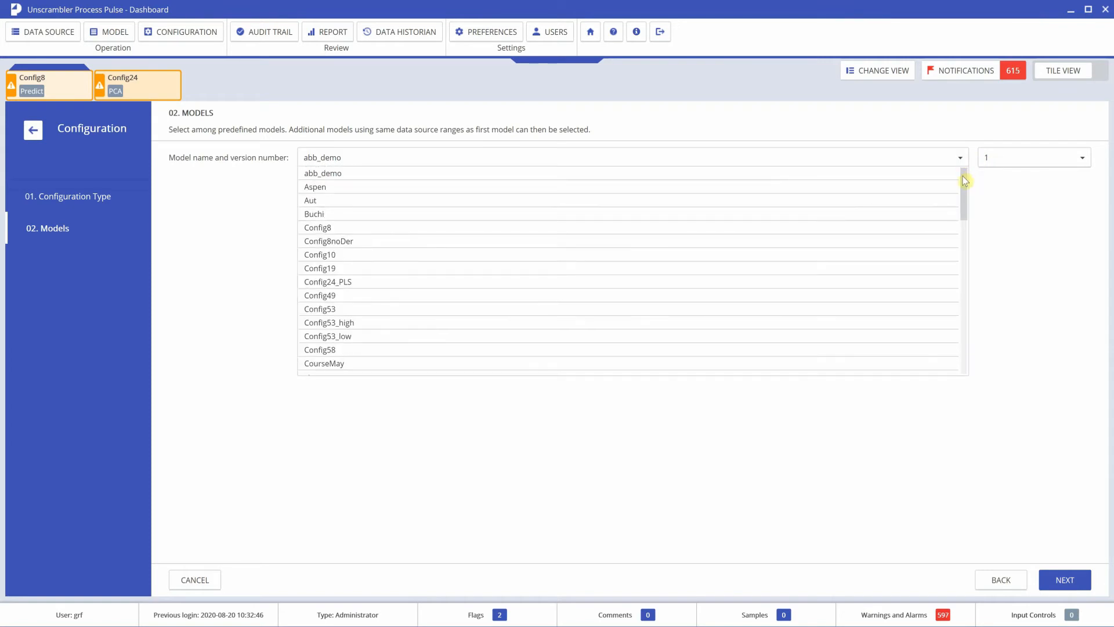
{"action": "left_click_drag", "start_coordinate": [963, 178], "coordinate": [960, 204]}
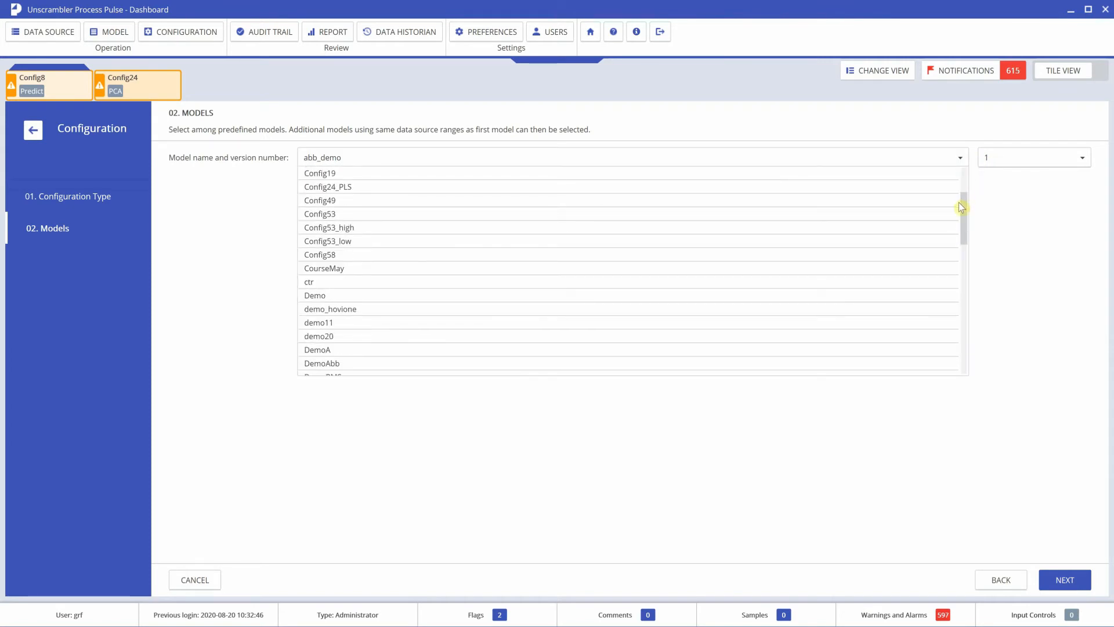
{"action": "scroll", "coordinate": [592, 331], "scroll_direction": "down", "scroll_amount": 2}
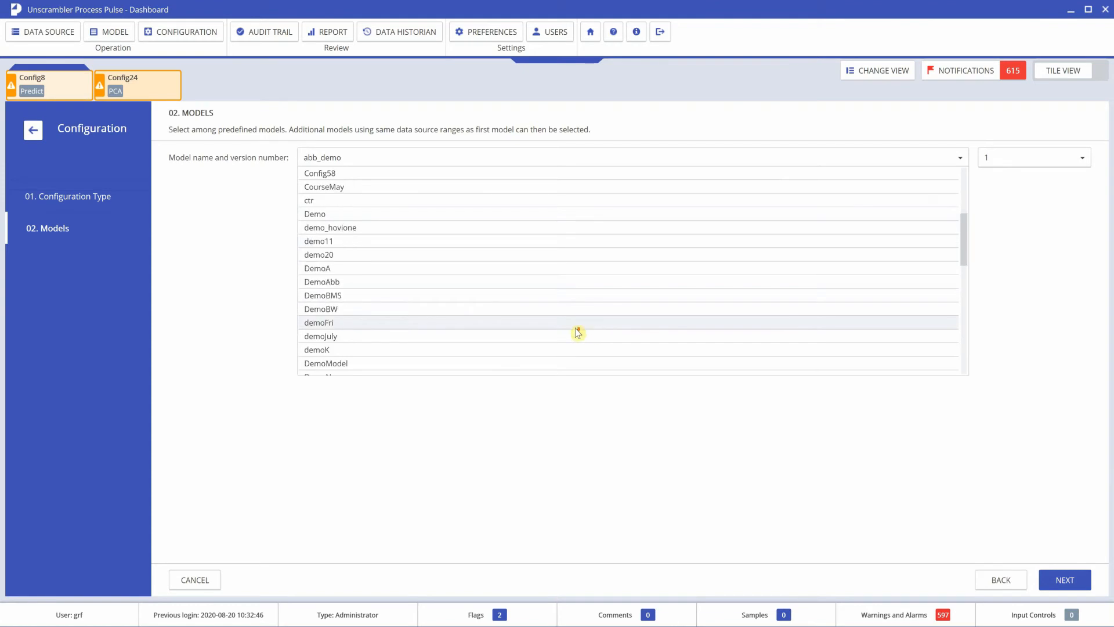
{"action": "scroll", "coordinate": [377, 364], "scroll_direction": "down", "scroll_amount": 2}
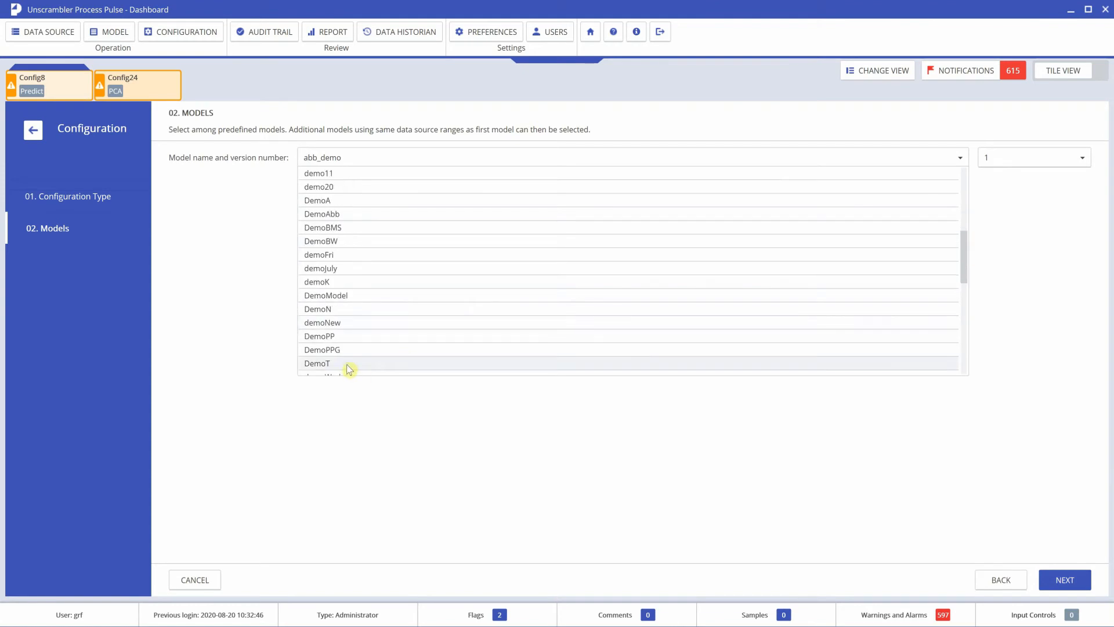
{"action": "left_click", "coordinate": [345, 294]}
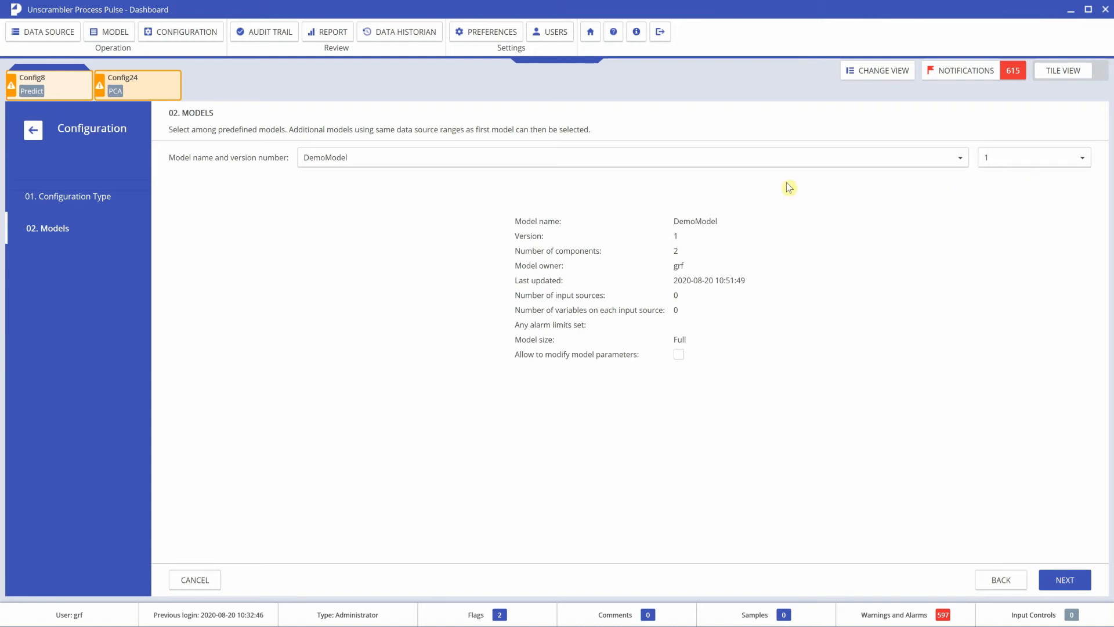
{"action": "left_click", "coordinate": [1084, 157]}
{"action": "left_click", "coordinate": [1085, 159]}
{"action": "left_click", "coordinate": [1085, 159]}
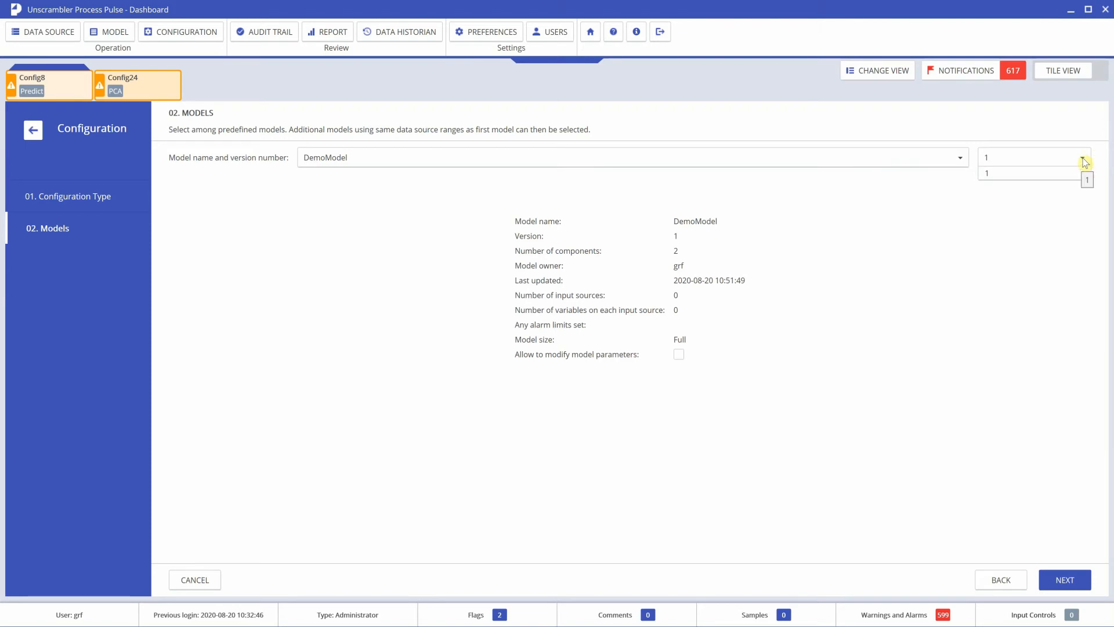
{"action": "left_click", "coordinate": [1085, 160]}
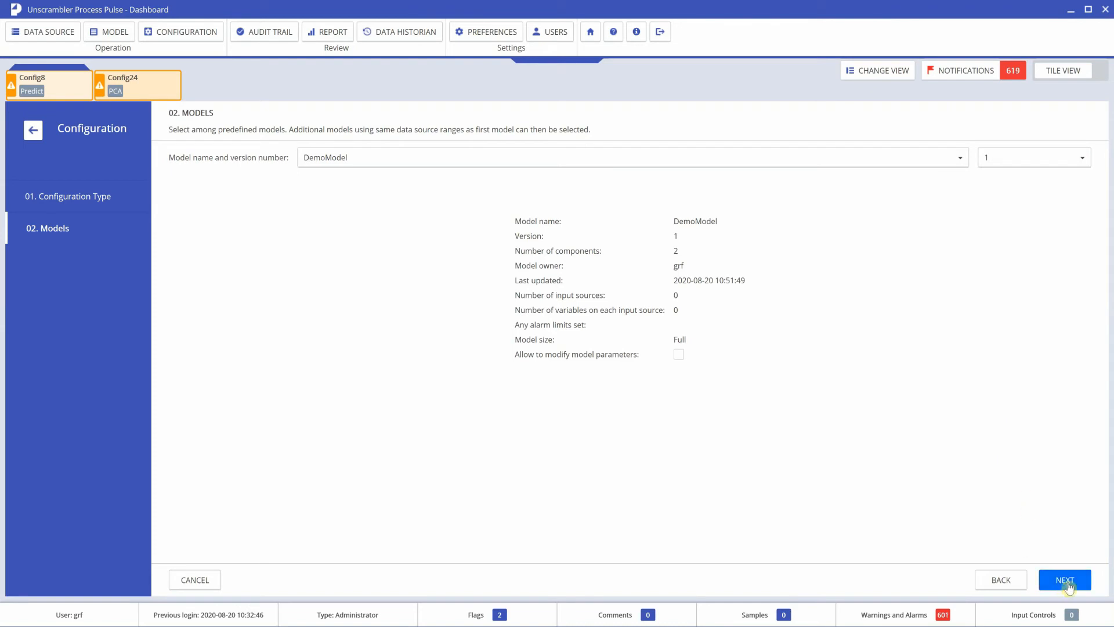
{"action": "left_click", "coordinate": [1066, 581]}
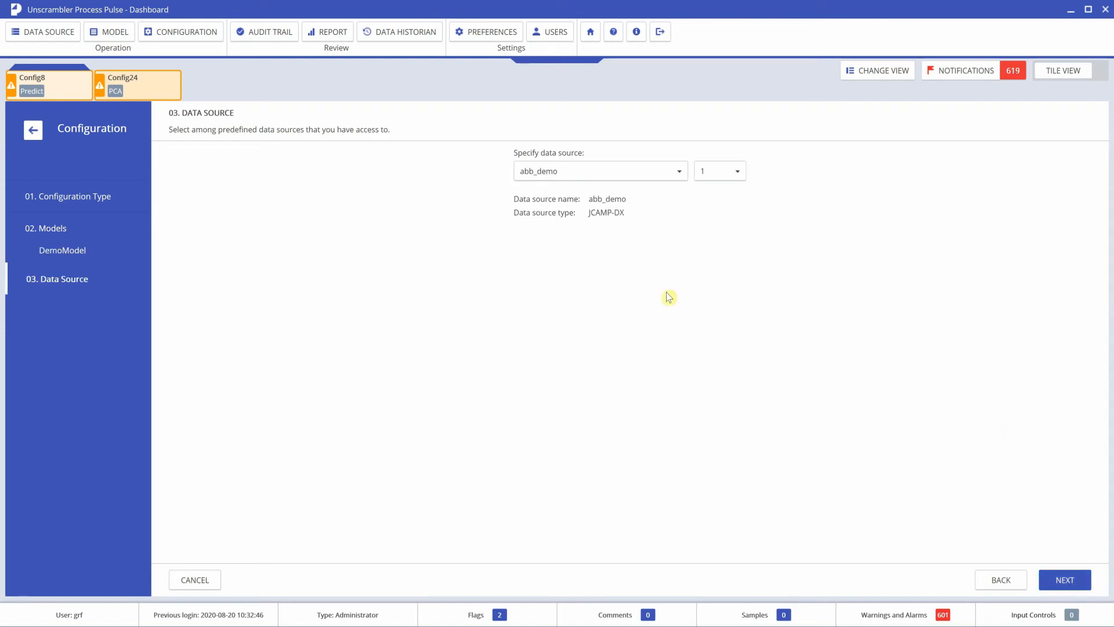
Step: Replace abb_demo with DemoDataSource version 1 (JCAMP-DX)
{"action": "left_click", "coordinate": [679, 171]}
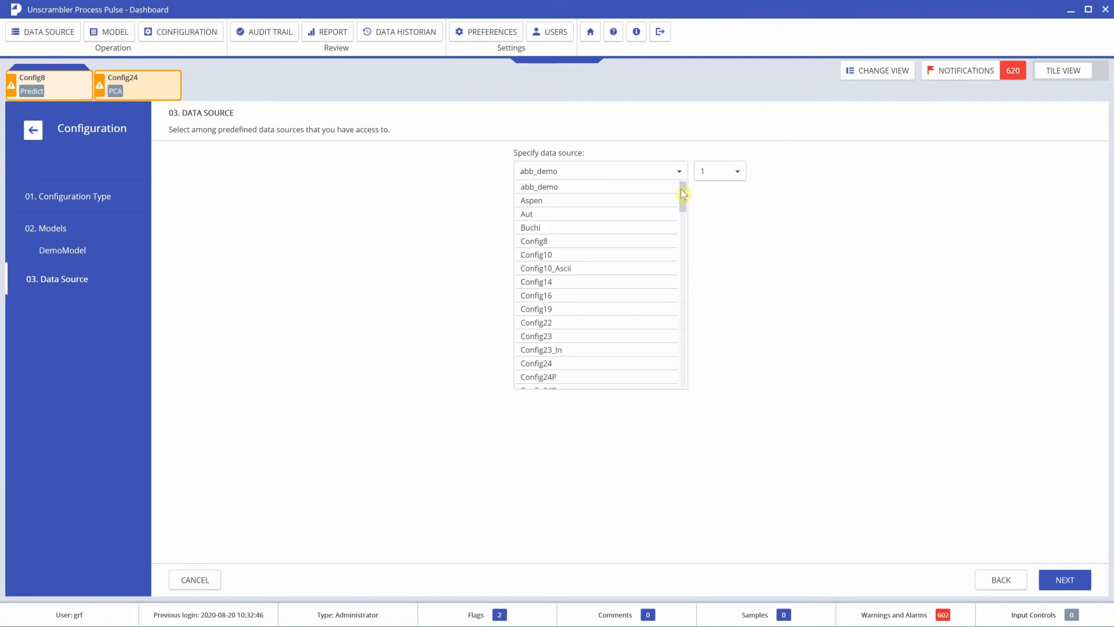
{"action": "left_click_drag", "start_coordinate": [682, 189], "coordinate": [689, 265]}
{"action": "left_click", "coordinate": [576, 296]}
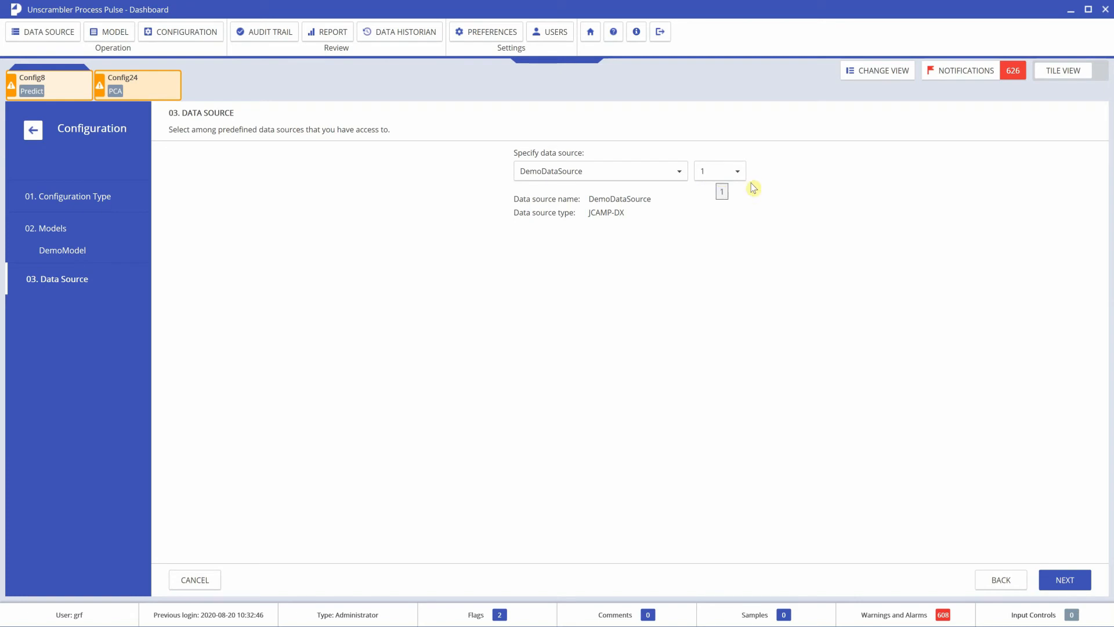
Step: Set Y Predictions to Without deviation and the Scores plot to Scatter
{"action": "left_click", "coordinate": [1066, 582]}
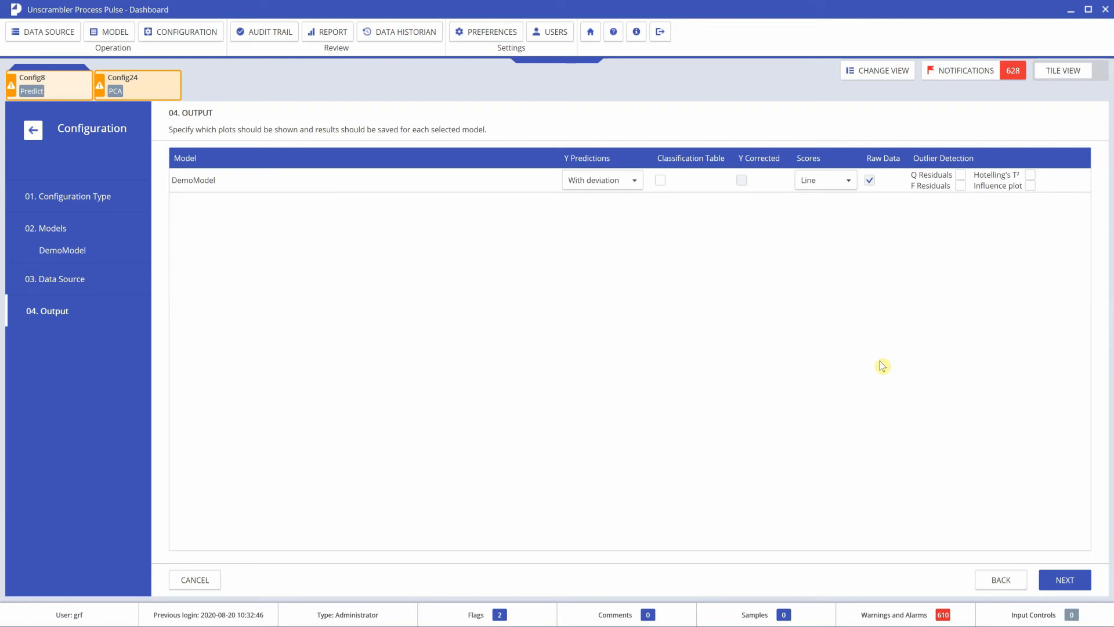
{"action": "left_click", "coordinate": [634, 181]}
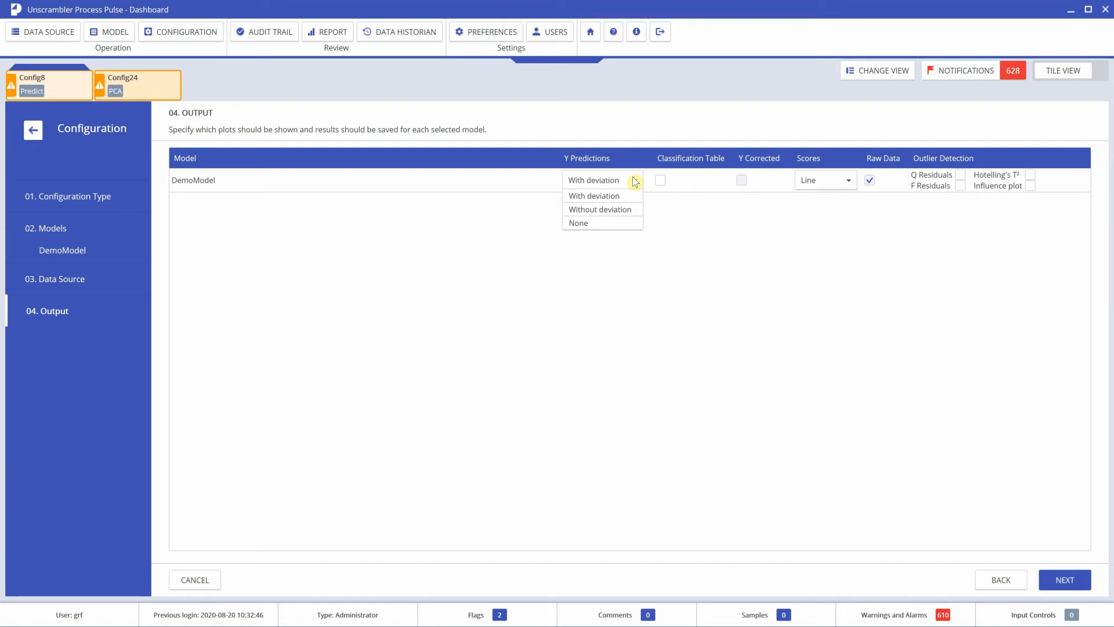
{"action": "left_click", "coordinate": [620, 210]}
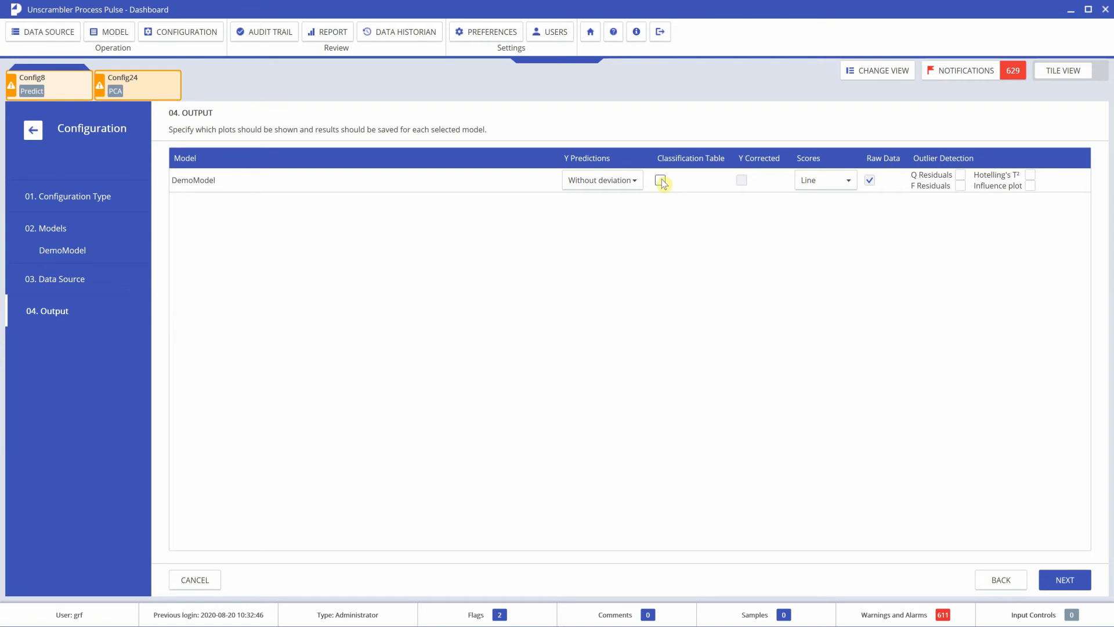
{"action": "left_click", "coordinate": [849, 181]}
{"action": "left_click", "coordinate": [848, 181]}
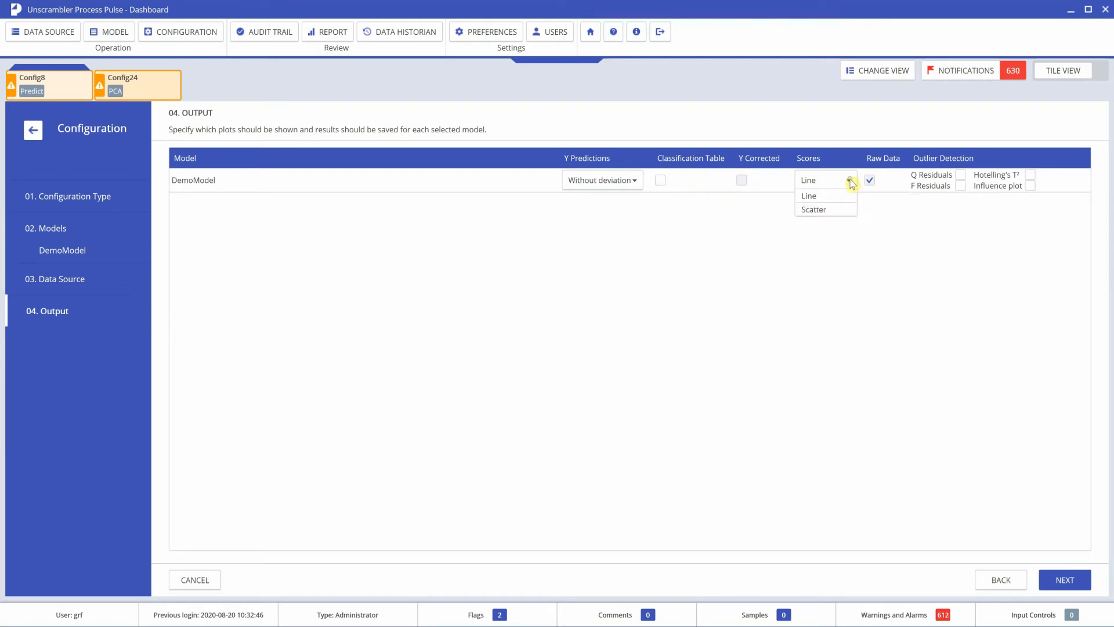
{"action": "left_click", "coordinate": [828, 211]}
Step: Enable Q Residuals, F Residuals, Hotelling's T² and Influence plot outlier detection
{"action": "left_click", "coordinate": [960, 174]}
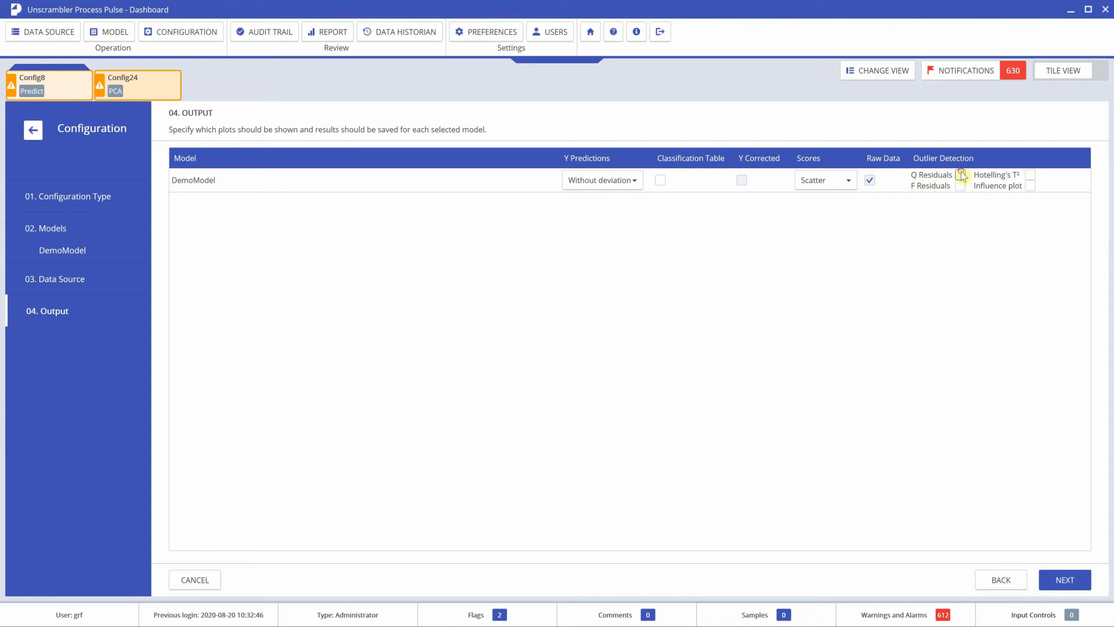
{"action": "left_click", "coordinate": [961, 186]}
{"action": "left_click", "coordinate": [1031, 174]}
{"action": "left_click", "coordinate": [1030, 186]}
{"action": "left_click", "coordinate": [1066, 582]}
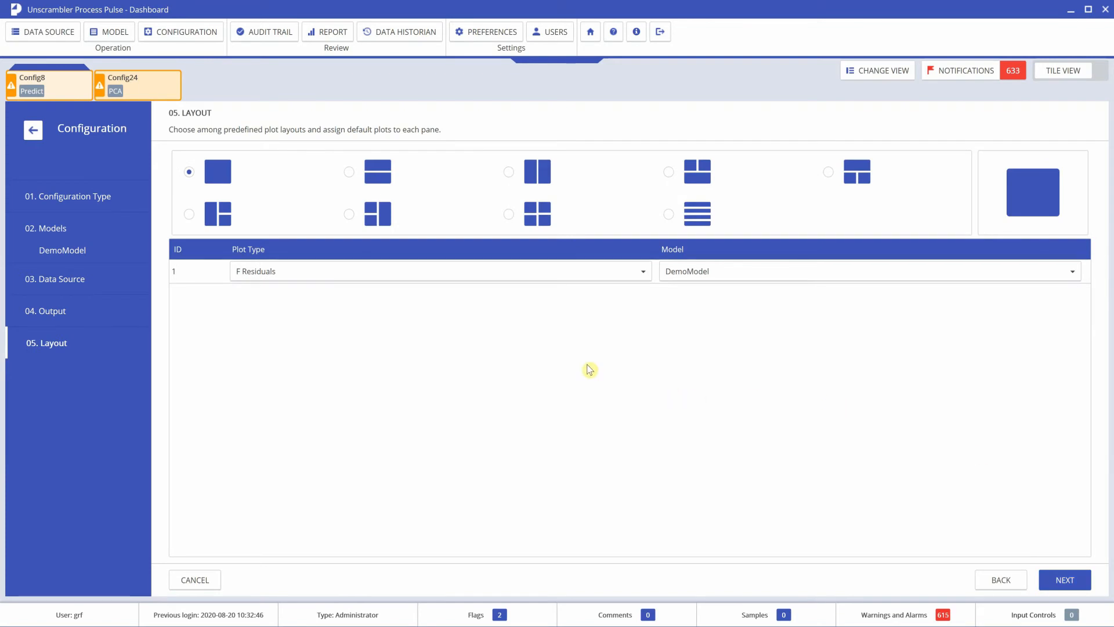
Step: Use the two-top-one-bottom layout with Scores, Y Predictions and Raw Data panes
{"action": "left_click", "coordinate": [669, 171]}
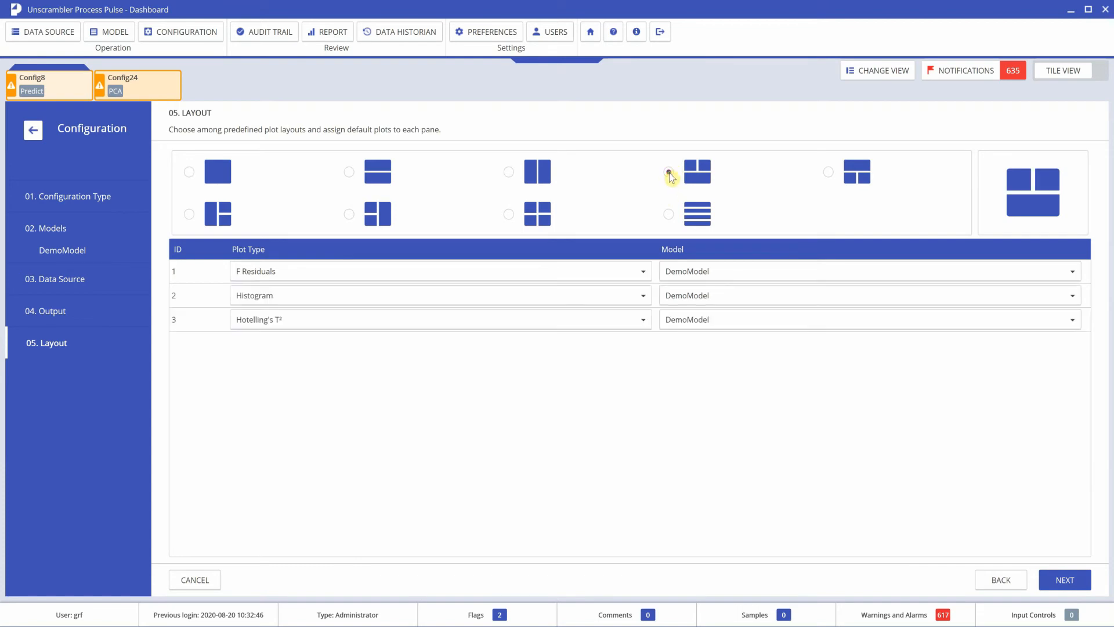
{"action": "left_click", "coordinate": [328, 276]}
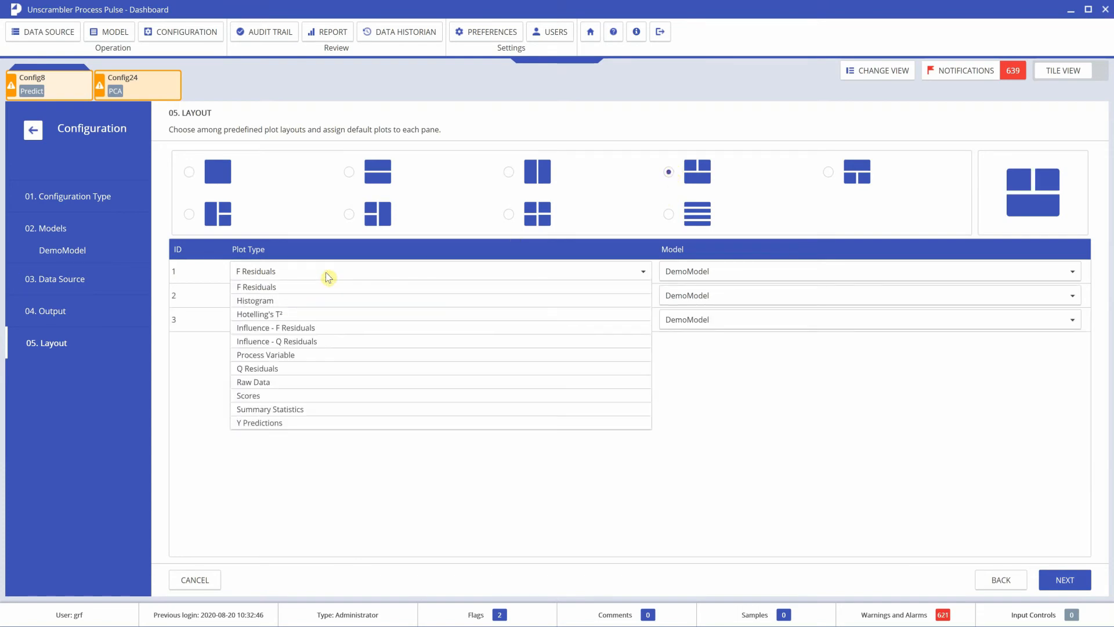
{"action": "left_click", "coordinate": [279, 396]}
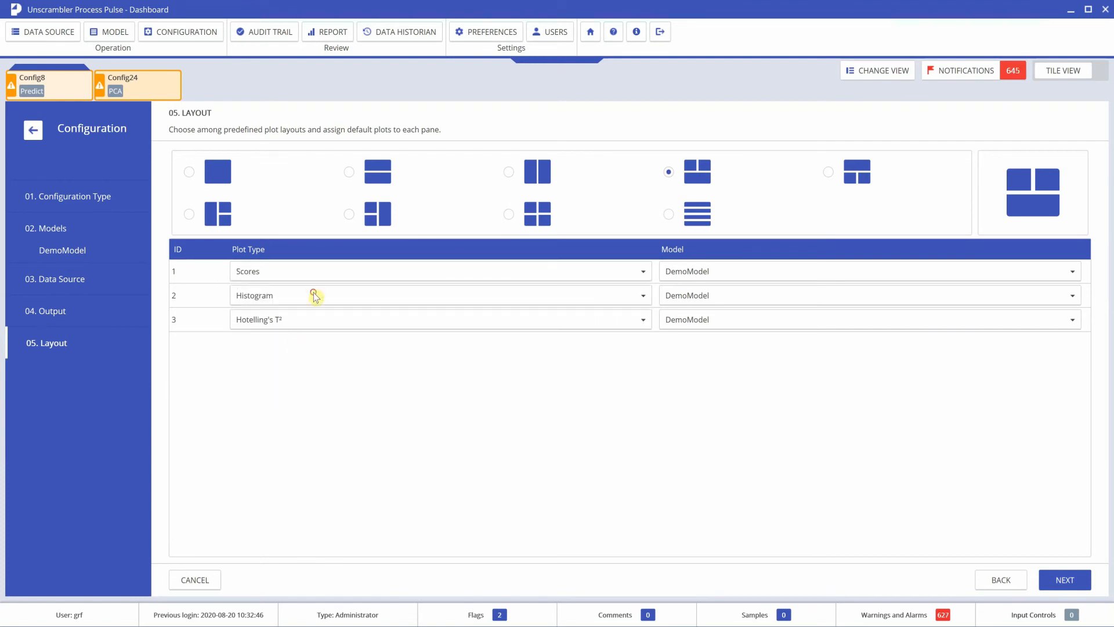
{"action": "left_click", "coordinate": [313, 294]}
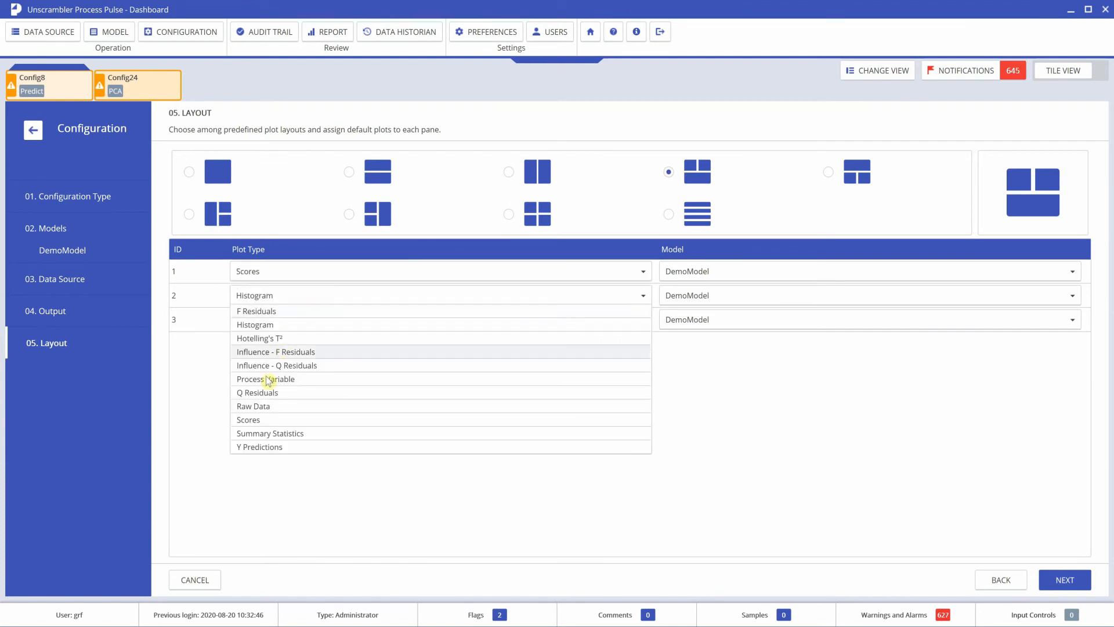
{"action": "left_click", "coordinate": [274, 446]}
{"action": "left_click", "coordinate": [308, 321]}
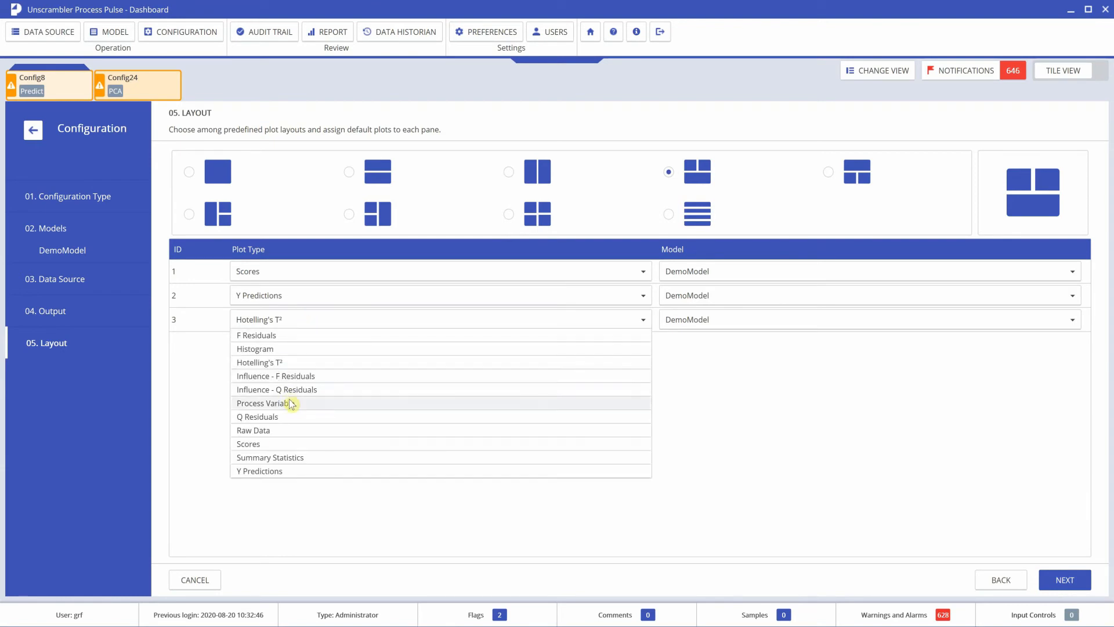
{"action": "left_click", "coordinate": [281, 429]}
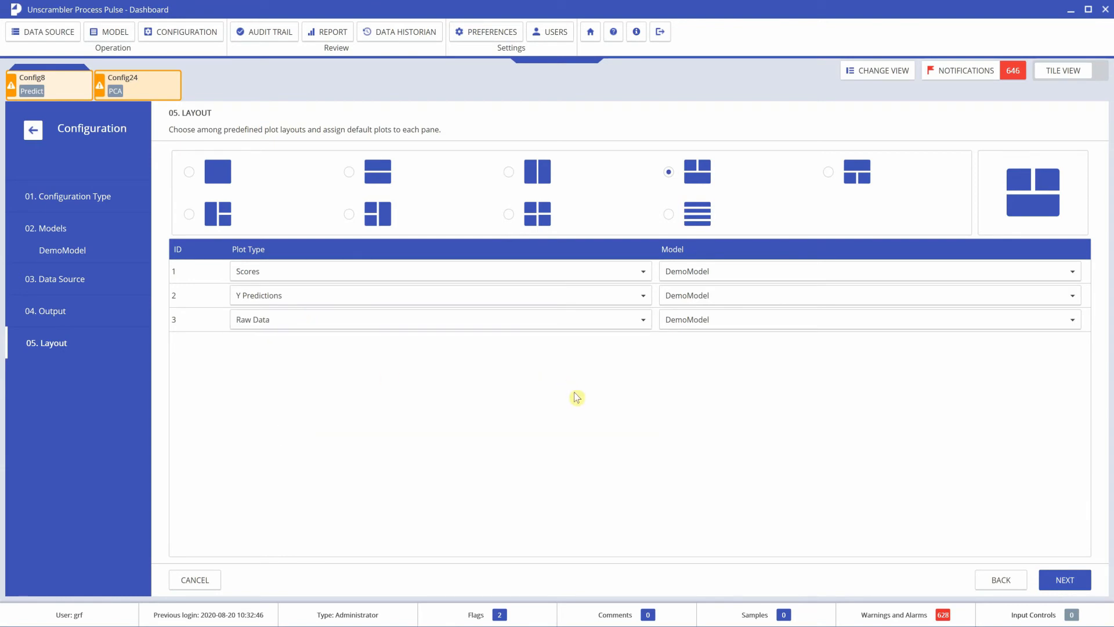
{"action": "left_click", "coordinate": [1061, 591]}
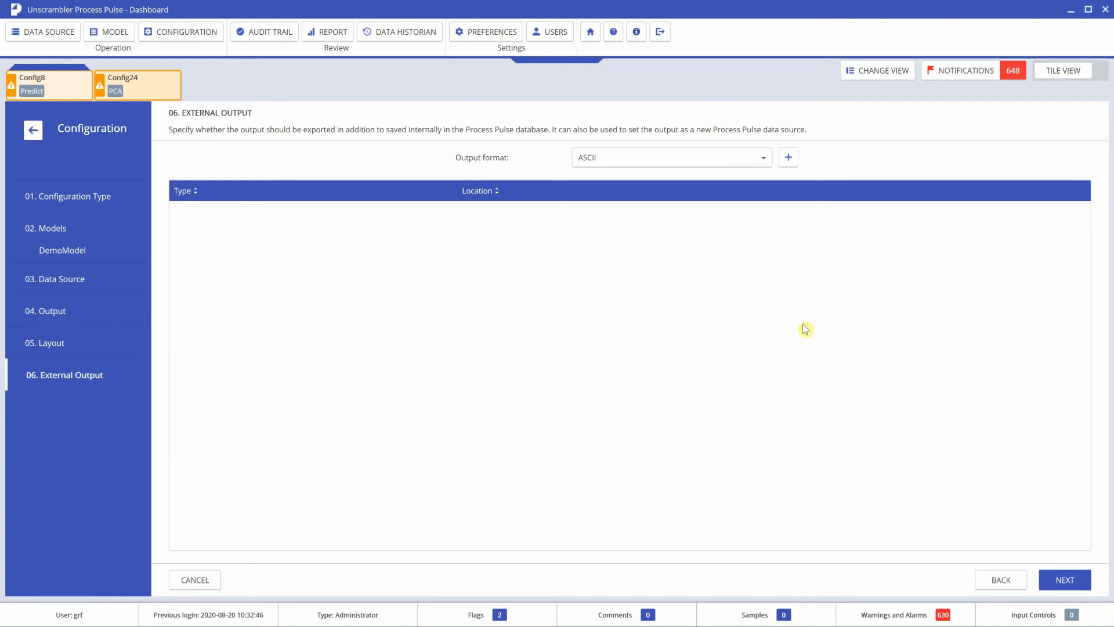
Step: Keep ASCII as the output format and advance to the Run Mode step
{"action": "left_click", "coordinate": [765, 165]}
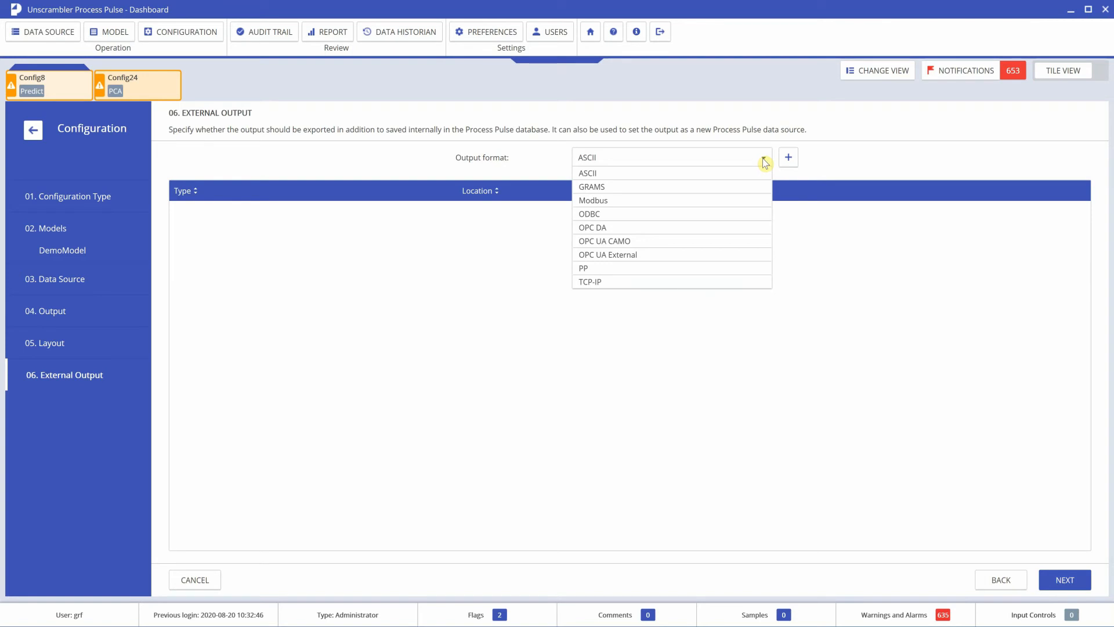
{"action": "left_click", "coordinate": [764, 158]}
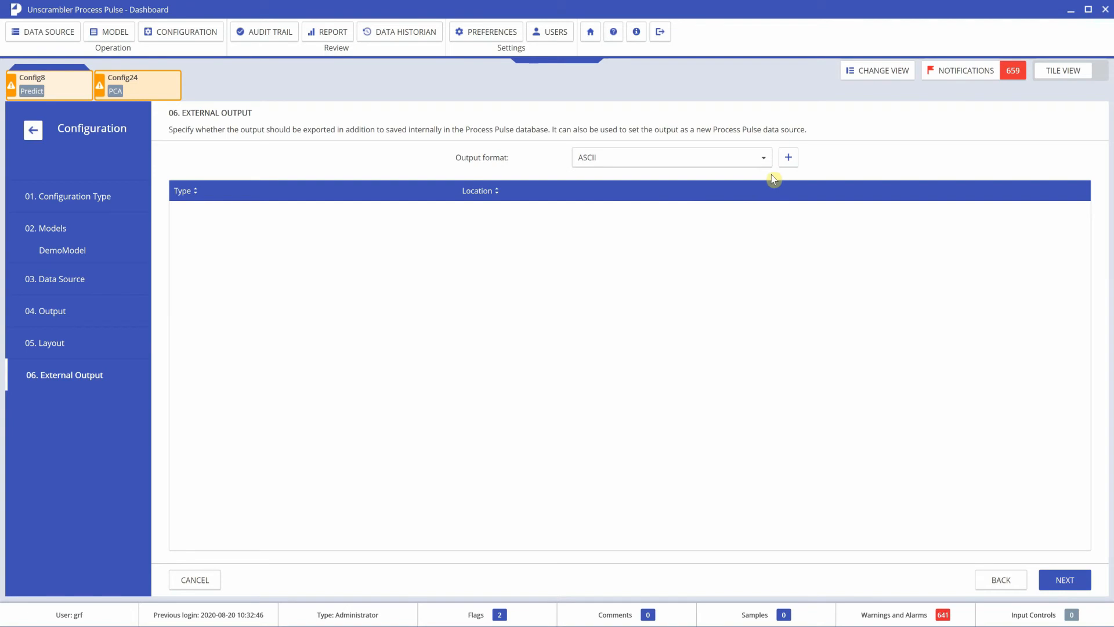
{"action": "left_click", "coordinate": [1075, 589]}
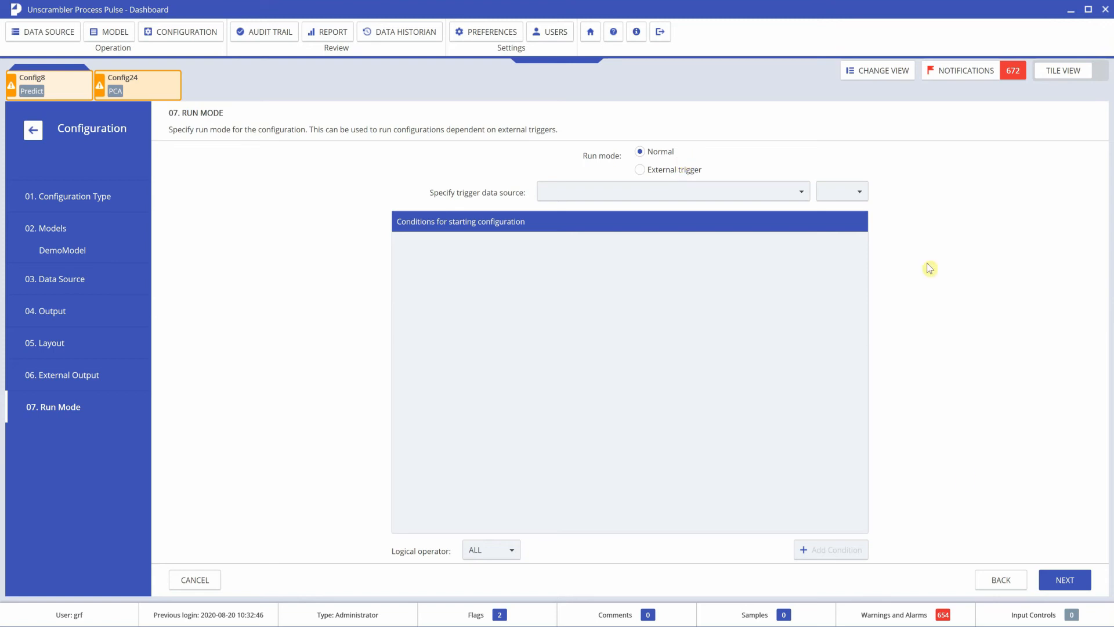
Step: Leave Run mode on Normal and proceed to the Notifications step
{"action": "left_click", "coordinate": [1063, 580]}
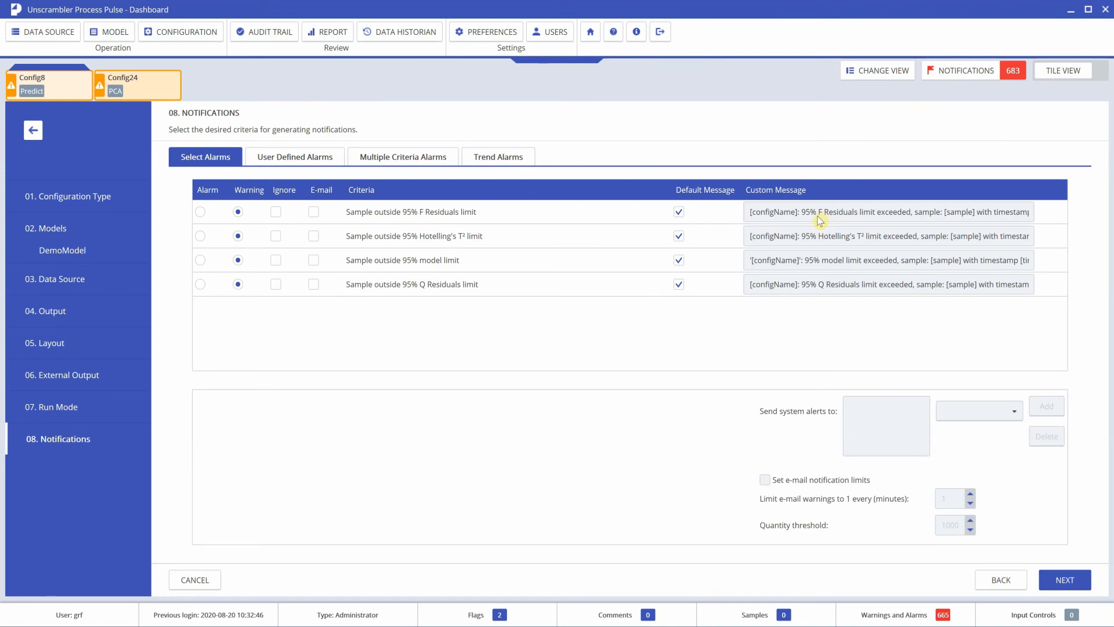
Step: Turn off the F Residuals default message, try editing its text, then restore the default
{"action": "left_click", "coordinate": [679, 213]}
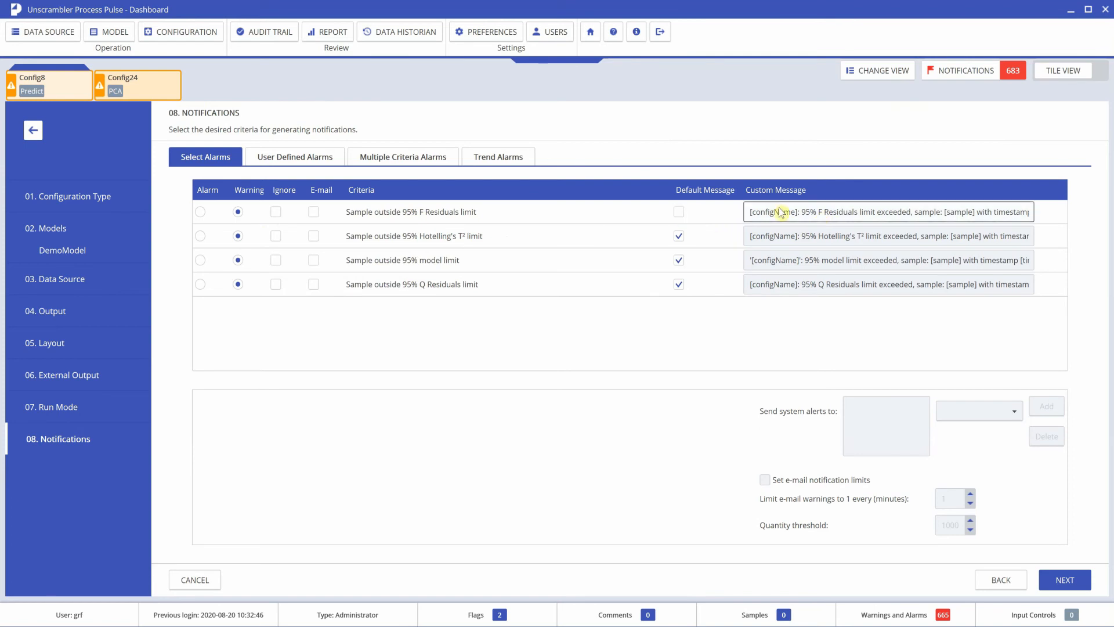
{"action": "left_click_drag", "start_coordinate": [827, 213], "coordinate": [962, 222]}
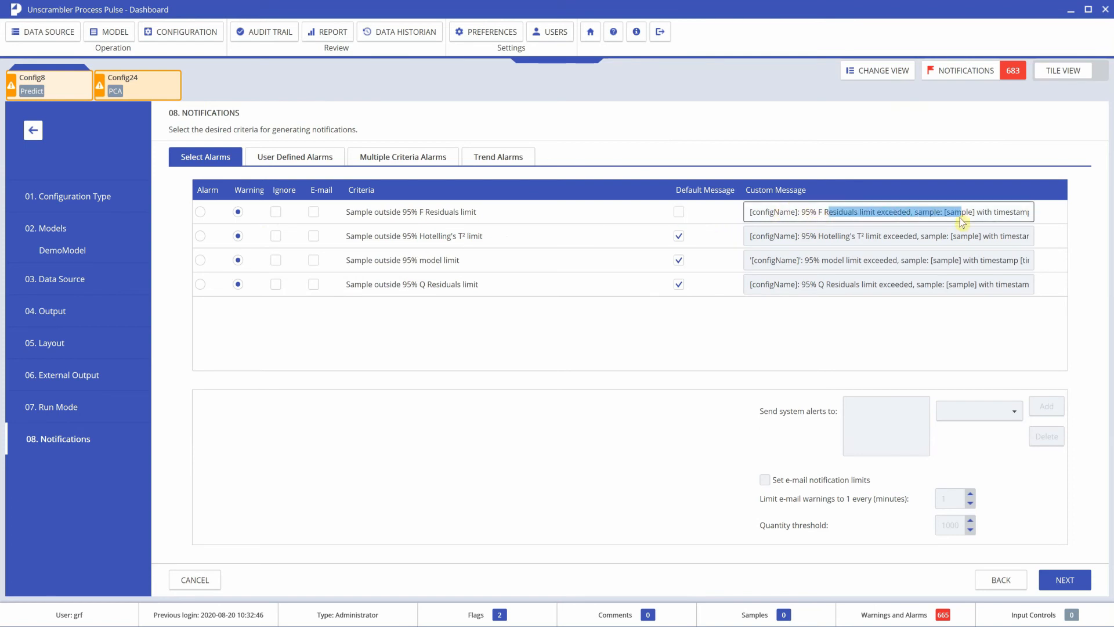
{"action": "left_click", "coordinate": [842, 213]}
{"action": "left_click", "coordinate": [679, 213]}
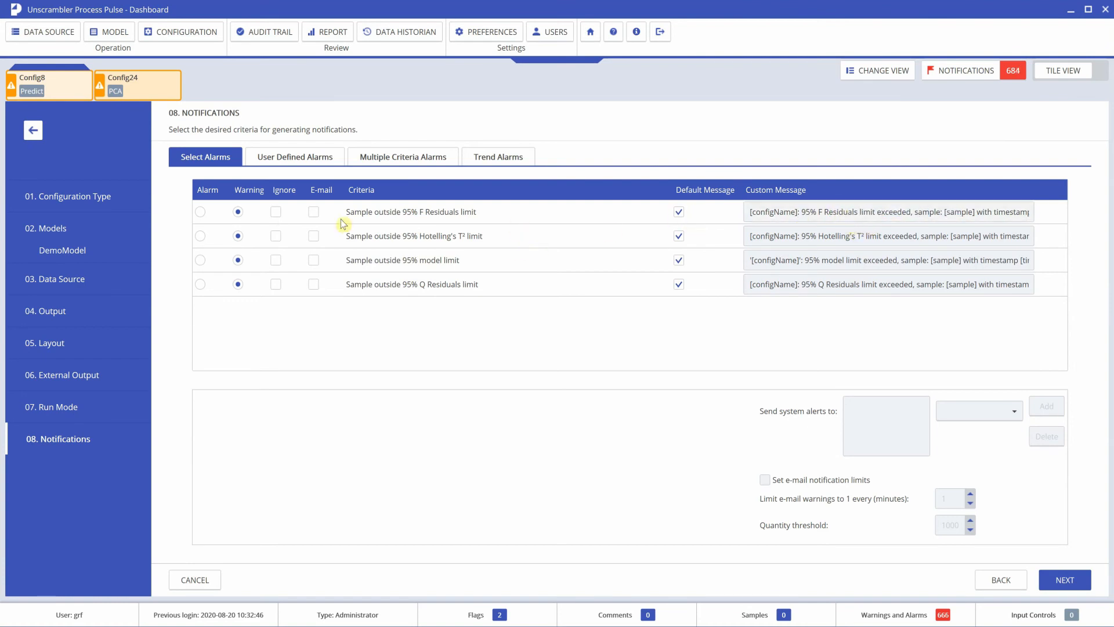
Step: Add a user-defined alarm named 'test'
{"action": "left_click", "coordinate": [289, 158]}
{"action": "left_click", "coordinate": [330, 183]}
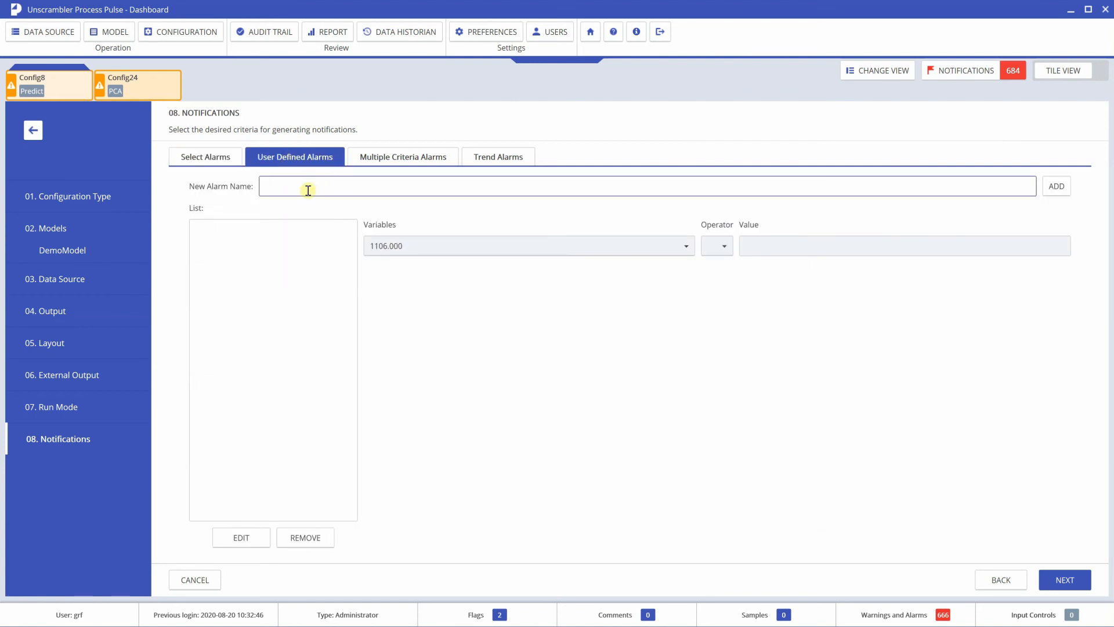
{"action": "type", "text": "test"}
{"action": "left_click", "coordinate": [1056, 187]}
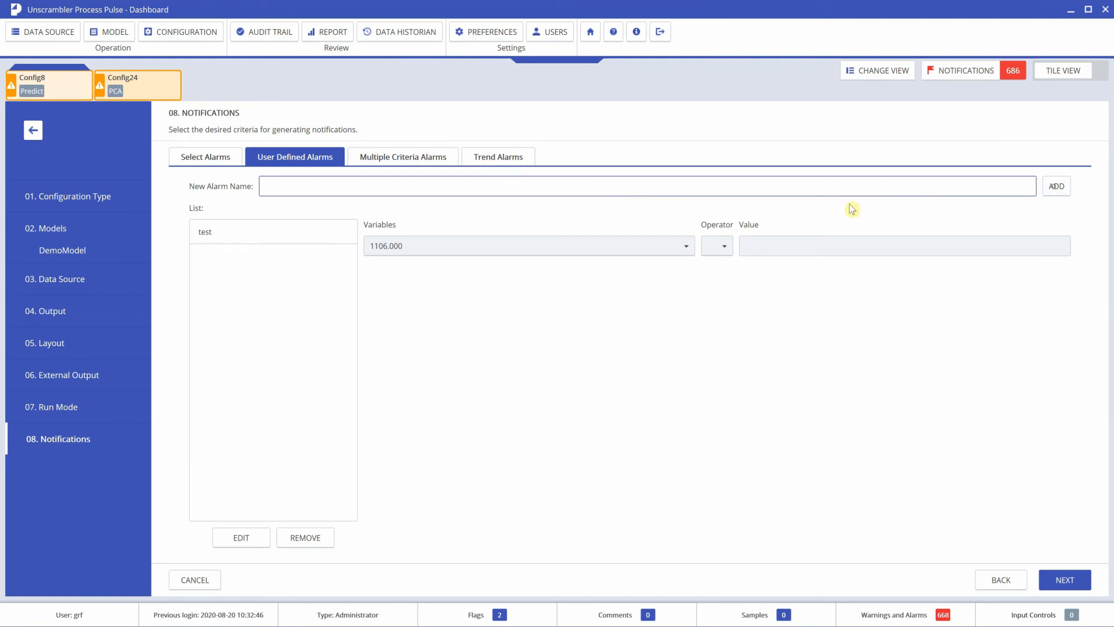
Step: Browse the condition variables for the 'test' alarm without choosing one, then delete the alarm
{"action": "left_click", "coordinate": [216, 233]}
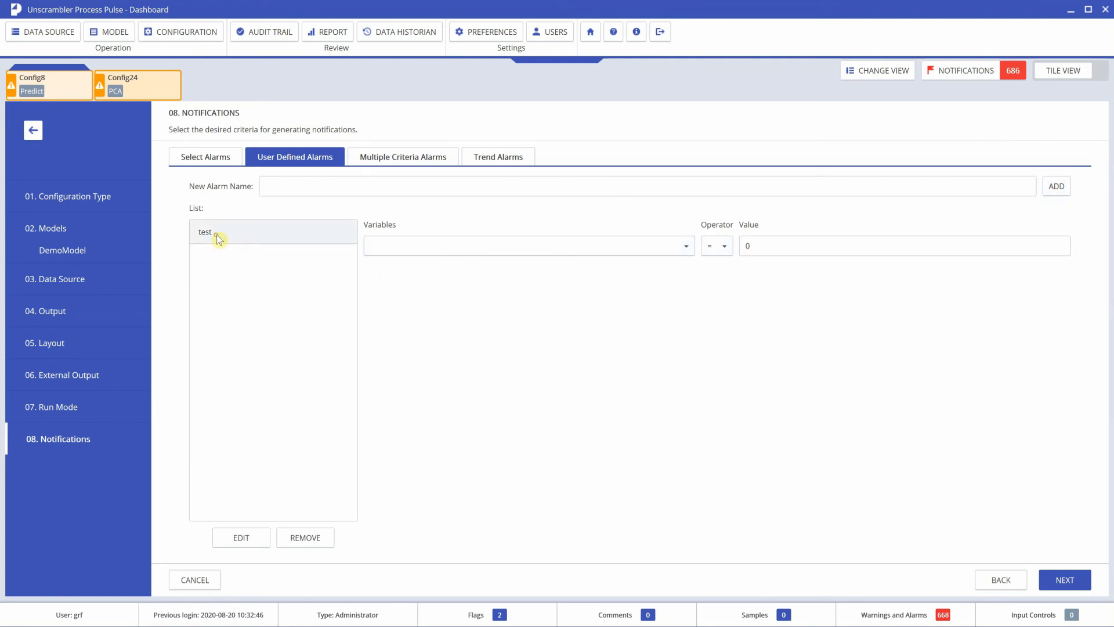
{"action": "left_click", "coordinate": [687, 248]}
{"action": "left_click_drag", "start_coordinate": [689, 258], "coordinate": [688, 464]}
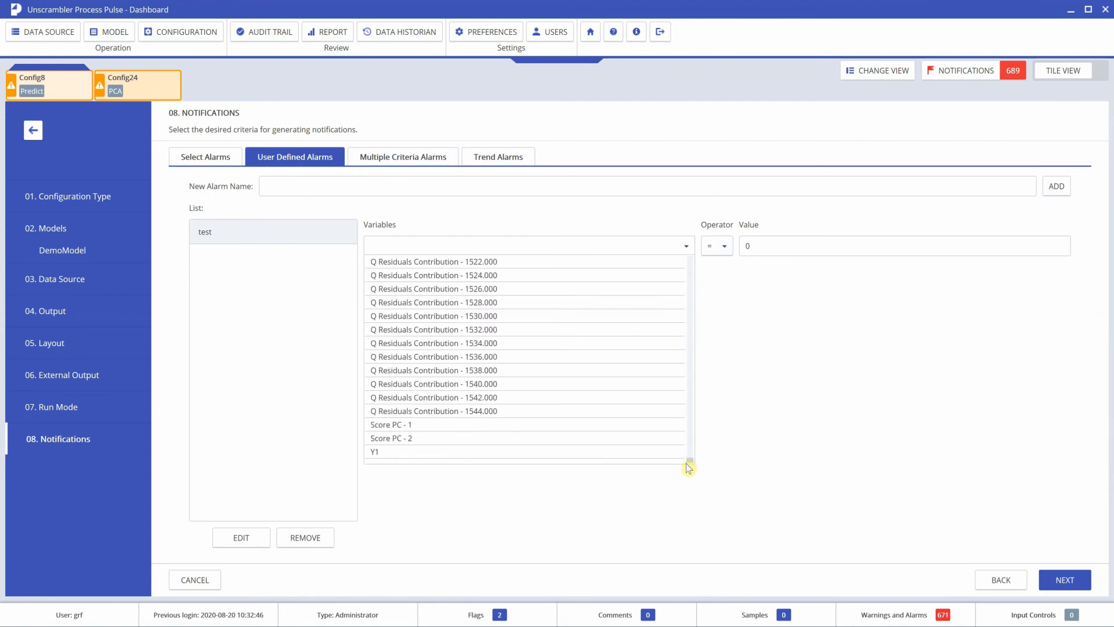
{"action": "scroll", "coordinate": [690, 459], "scroll_direction": "up", "scroll_amount": 3}
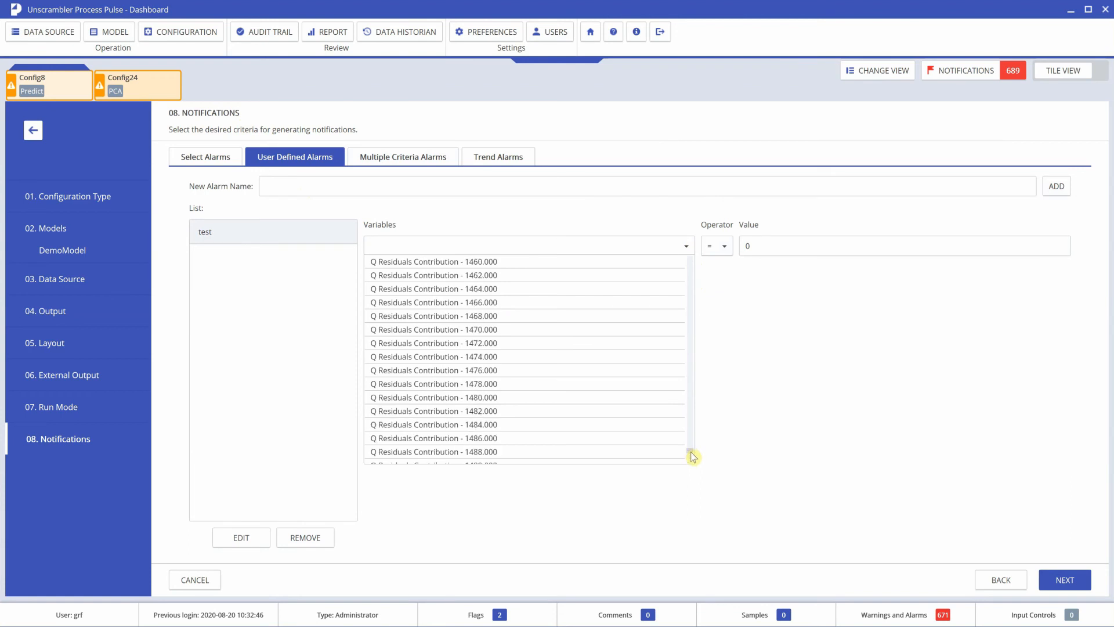
{"action": "scroll", "coordinate": [692, 464], "scroll_direction": "down", "scroll_amount": 3}
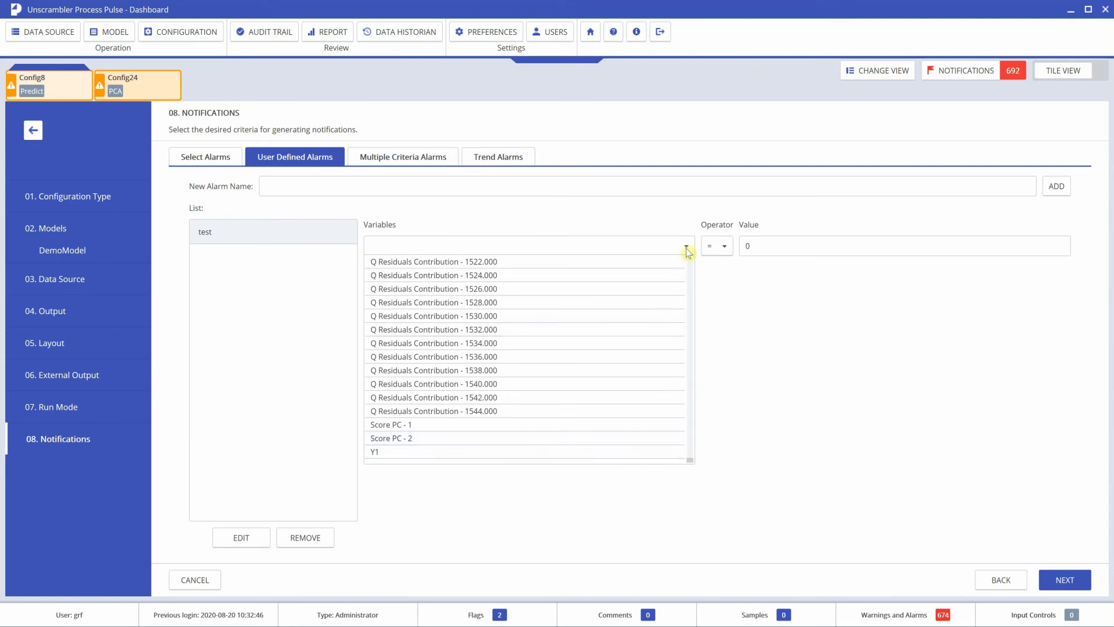
{"action": "left_click", "coordinate": [646, 217]}
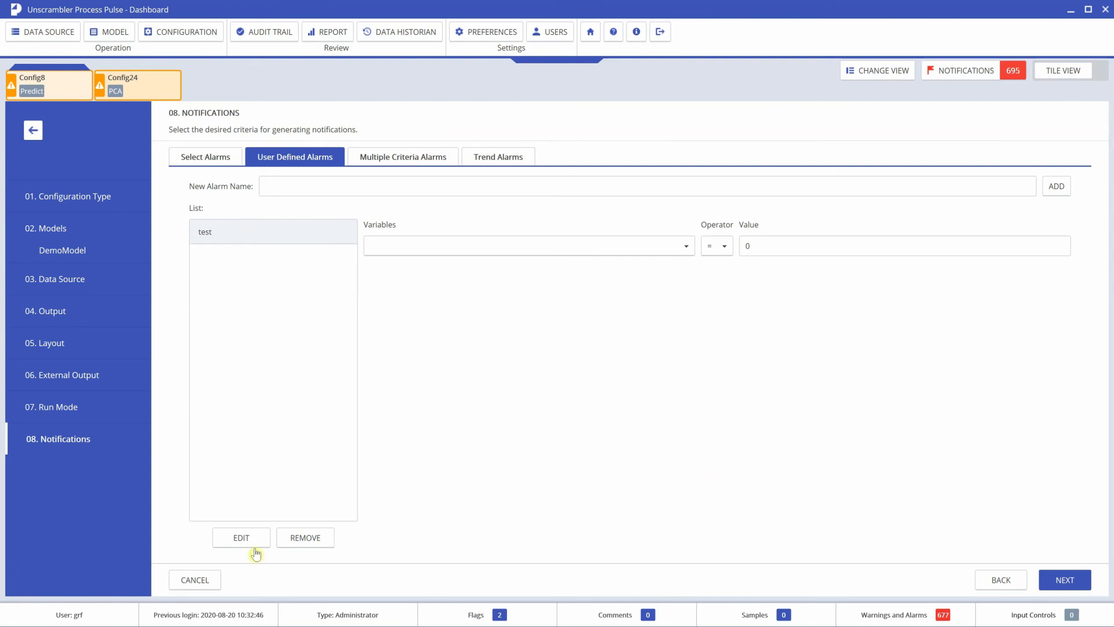
{"action": "left_click", "coordinate": [218, 240]}
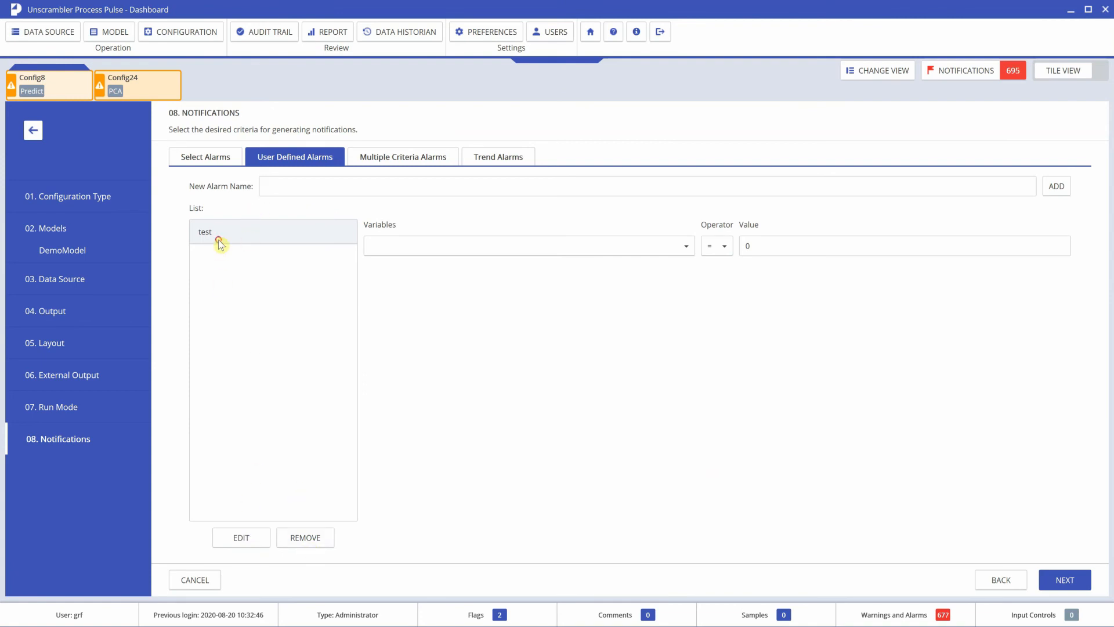
{"action": "left_click", "coordinate": [309, 543]}
Step: Add a multiple-criteria alarm named 'test' and select it
{"action": "left_click", "coordinate": [406, 159]}
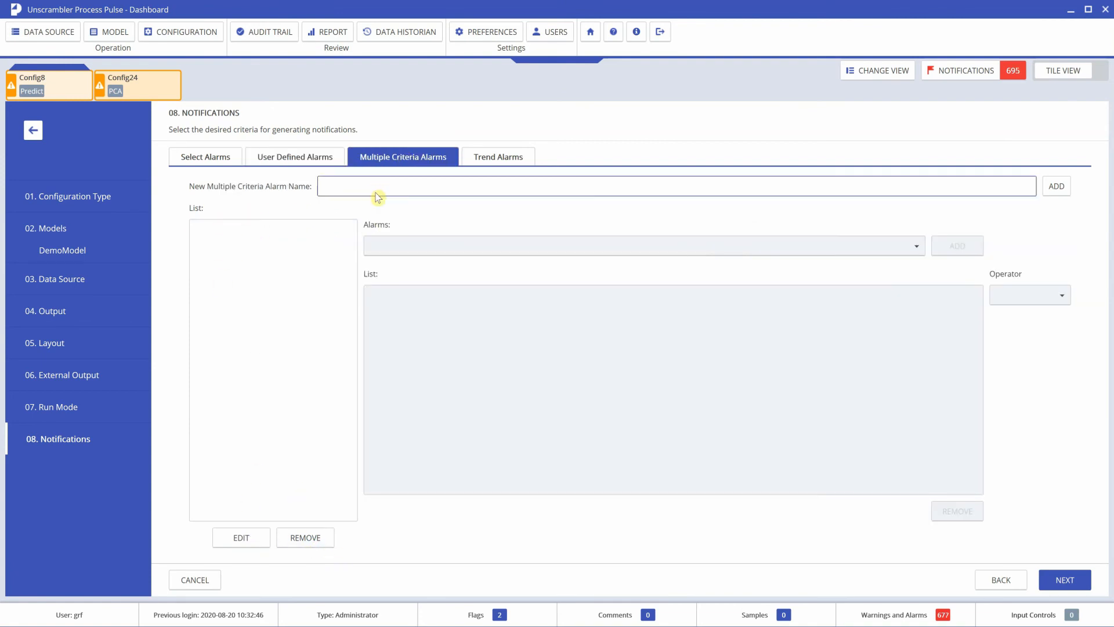
{"action": "type", "text": "test"}
{"action": "left_click", "coordinate": [1056, 187]}
{"action": "left_click", "coordinate": [279, 232]}
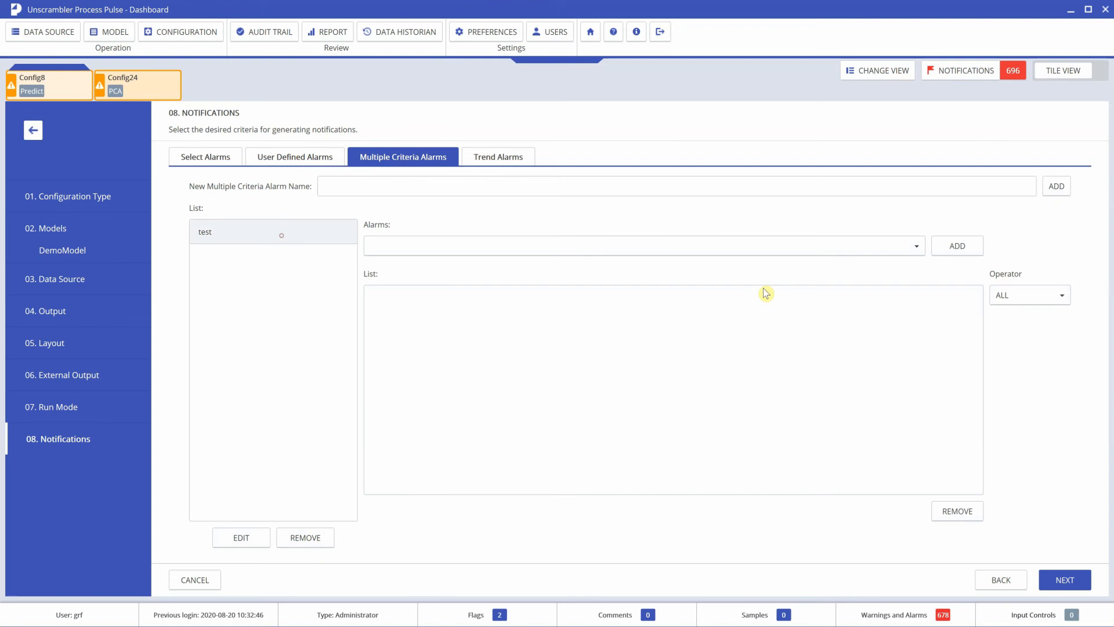
Step: Combine the 95% model limit and Hotelling's T² alarms in 'test', delete it, and go to Trend Alarms
{"action": "left_click", "coordinate": [922, 247]}
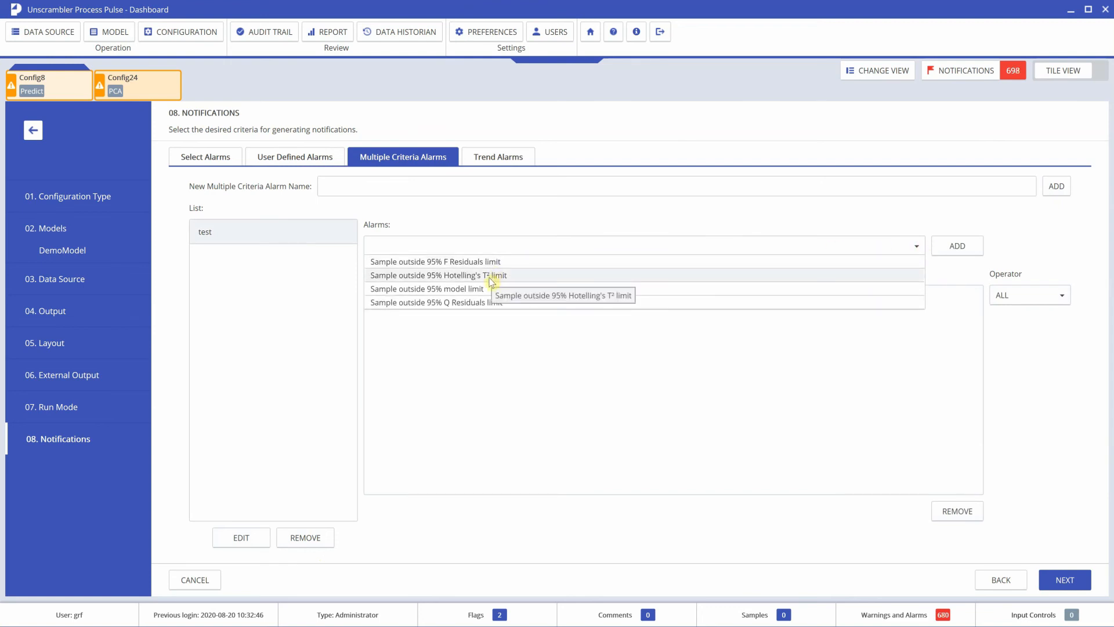
{"action": "left_click", "coordinate": [490, 288]}
{"action": "left_click", "coordinate": [948, 255]}
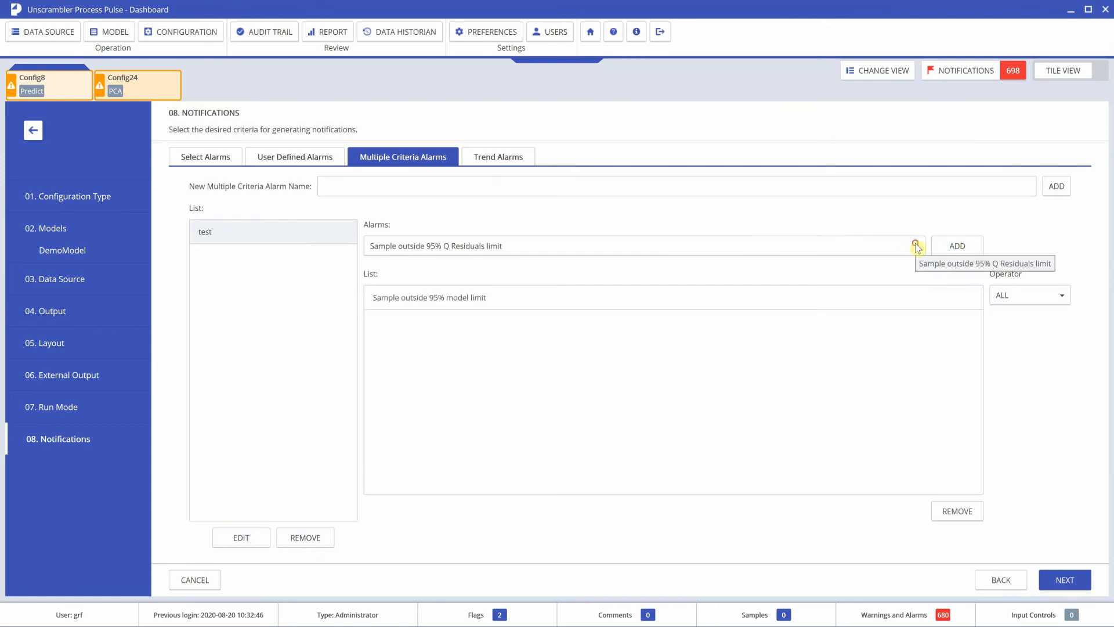
{"action": "left_click", "coordinate": [911, 245]}
{"action": "left_click", "coordinate": [548, 274]}
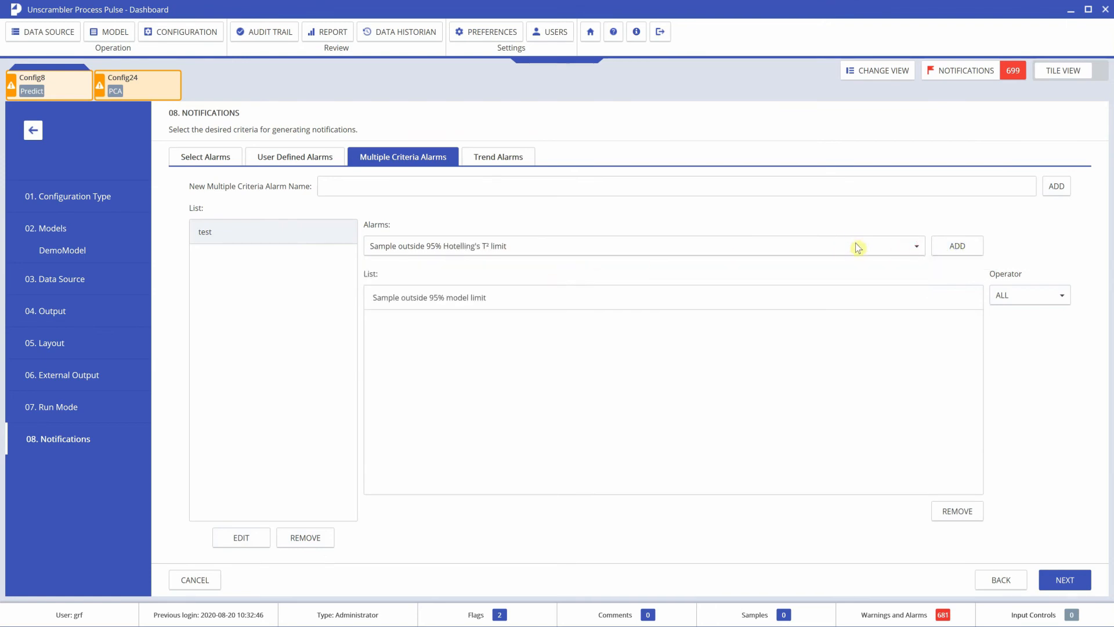
{"action": "left_click", "coordinate": [947, 251]}
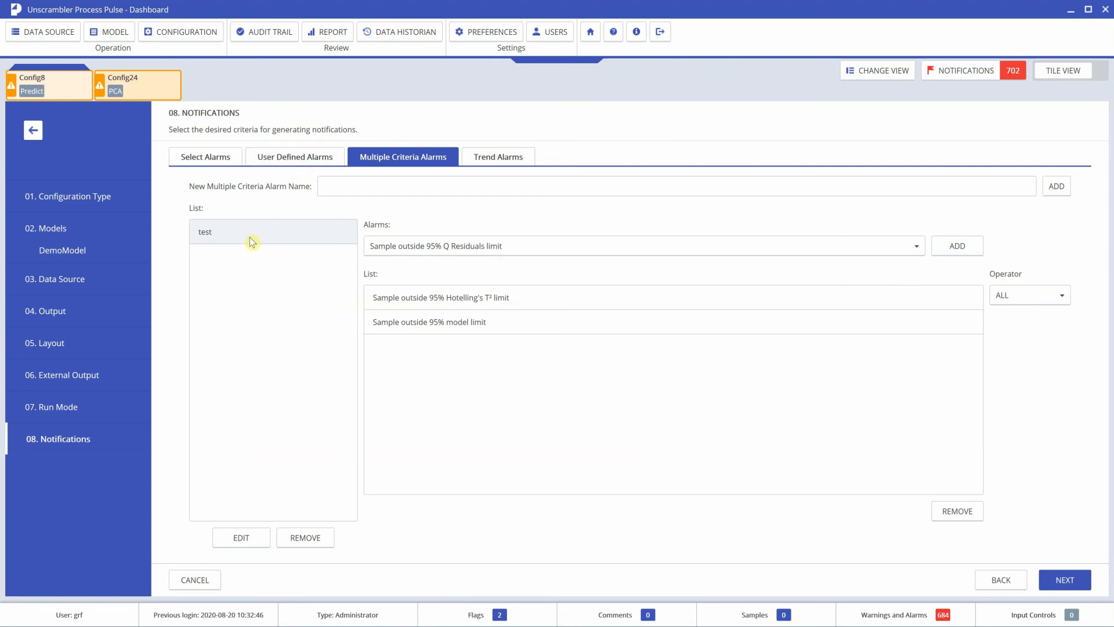
{"action": "left_click", "coordinate": [305, 538]}
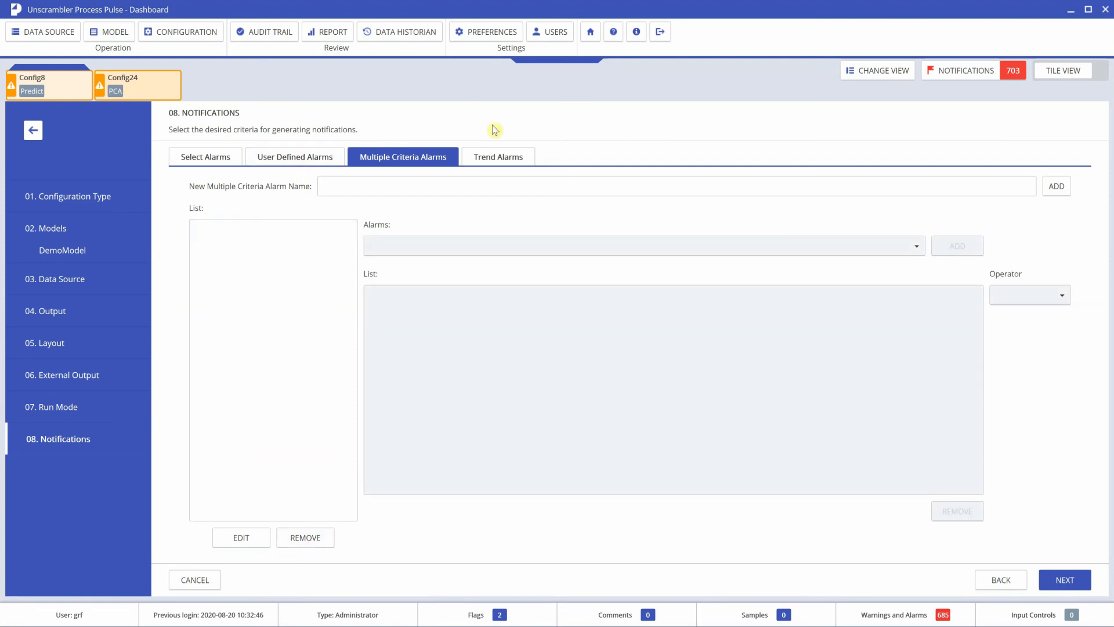
{"action": "left_click", "coordinate": [494, 157]}
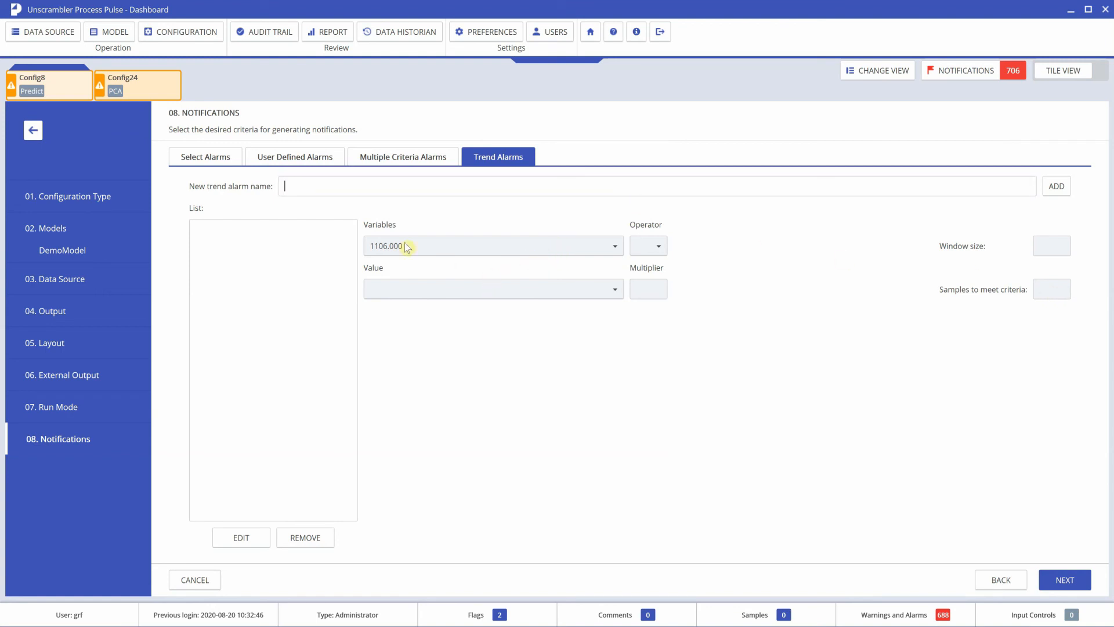
Step: Keep the default Select Alarms criteria and continue to 09. Permissions
{"action": "left_click", "coordinate": [204, 157]}
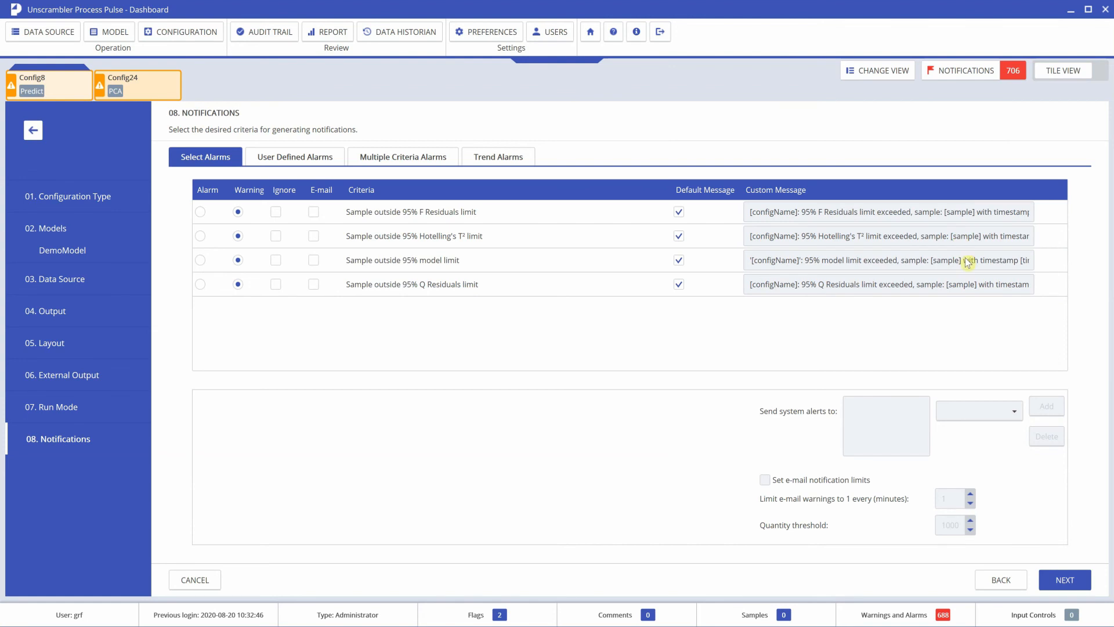
{"action": "left_click", "coordinate": [1065, 580]}
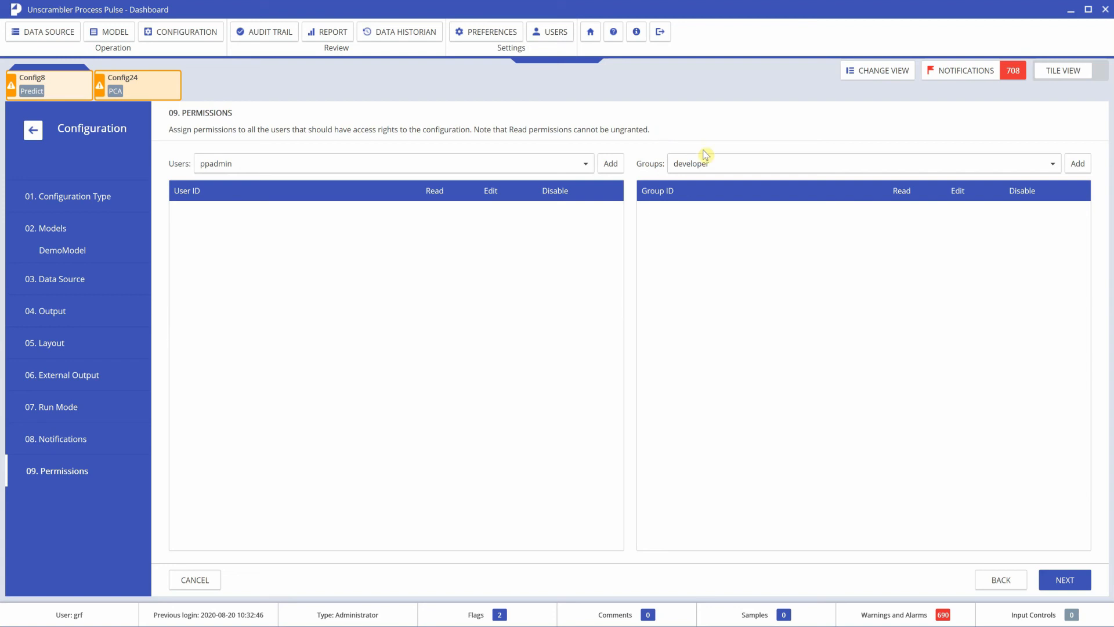
Step: Review the 10. Summary page, then finish and confirm saving DemoConfiguration as version 1
{"action": "left_click", "coordinate": [1071, 586]}
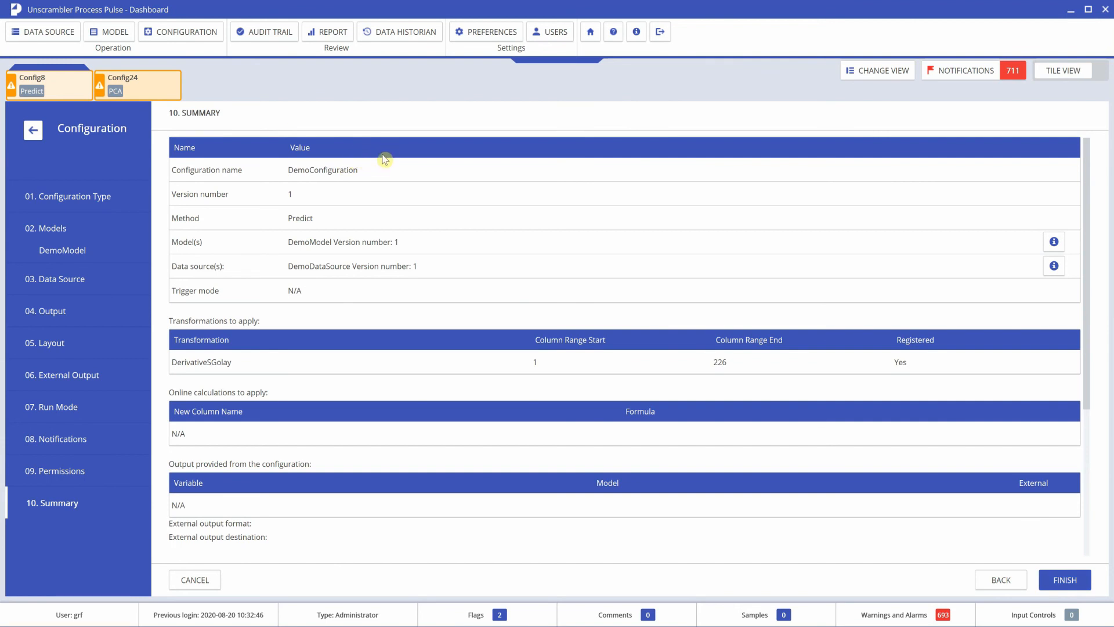
{"action": "scroll", "coordinate": [385, 167], "scroll_direction": "down", "scroll_amount": 4}
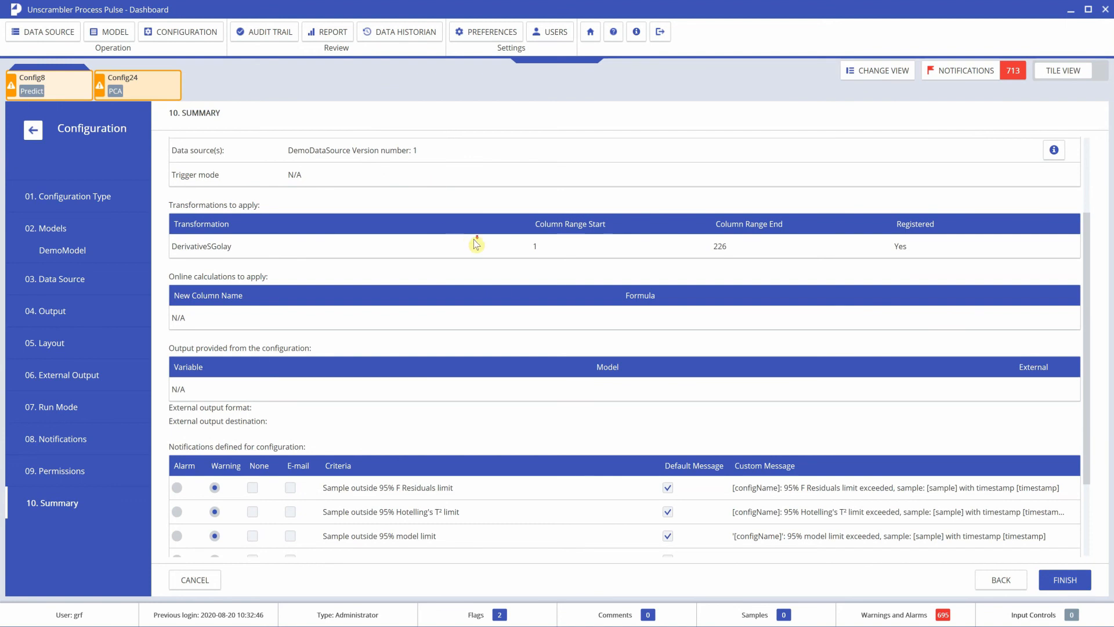
{"action": "scroll", "coordinate": [461, 238], "scroll_direction": "down", "scroll_amount": 3}
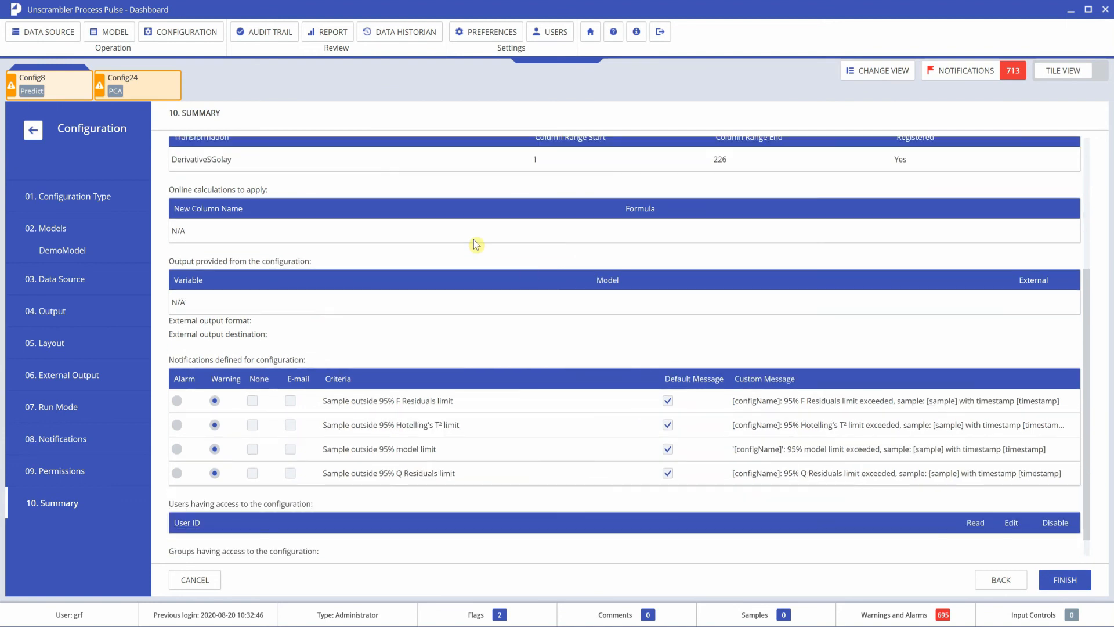
{"action": "left_click", "coordinate": [1069, 585]}
{"action": "left_click", "coordinate": [567, 346]}
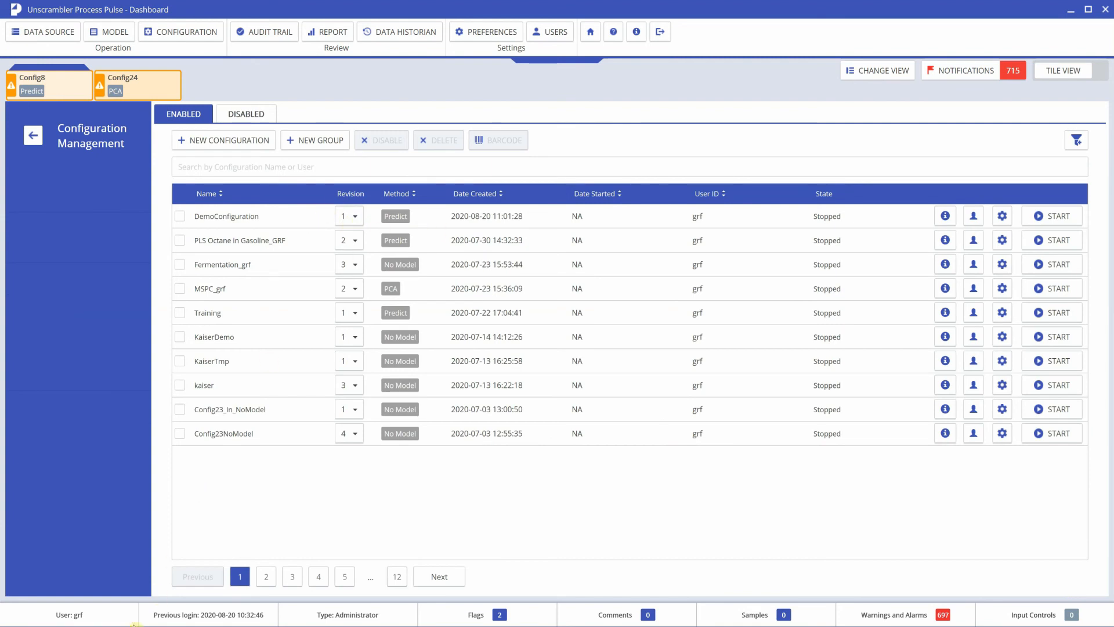
{"action": "left_click_drag", "start_coordinate": [159, 592], "coordinate": [493, 286]}
{"action": "left_click", "coordinate": [443, 311]}
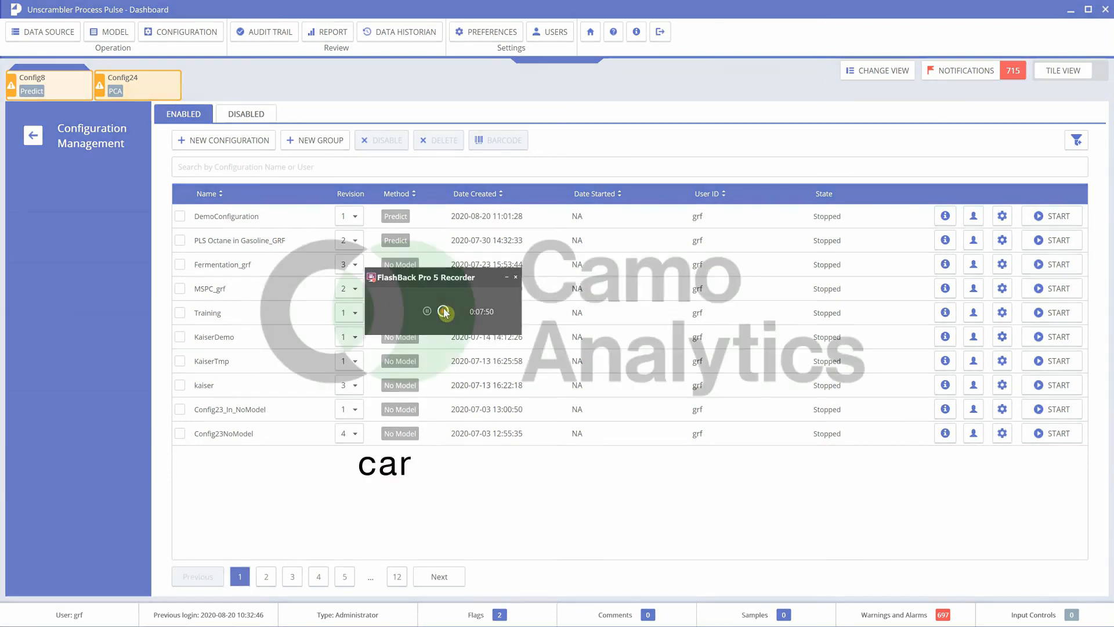